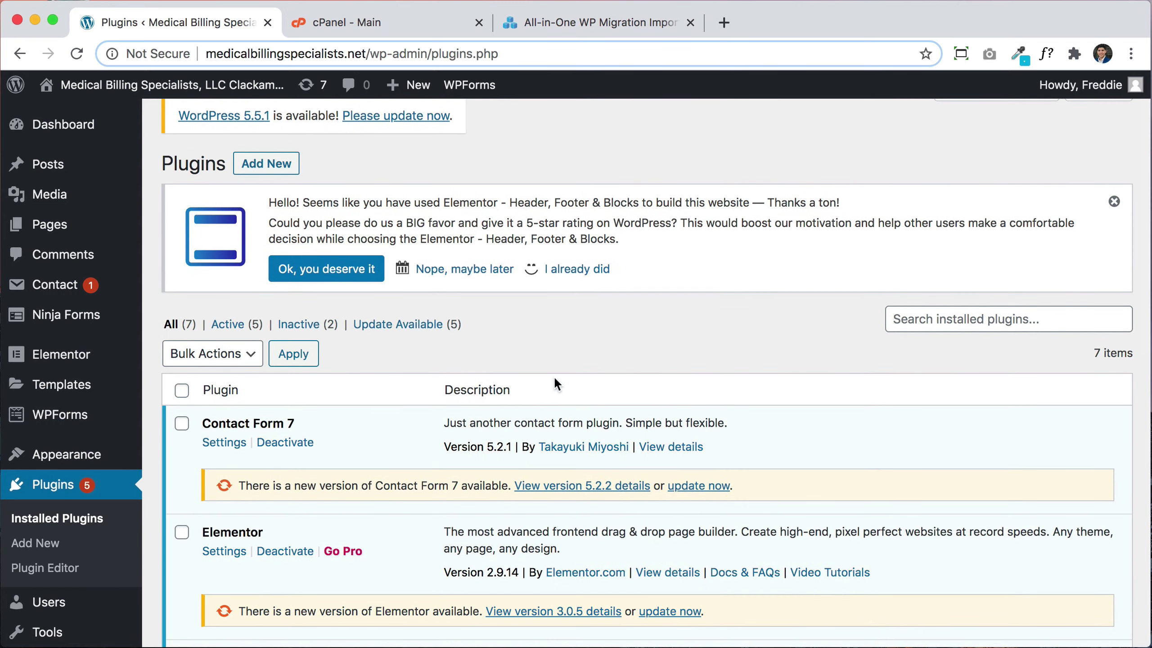
# - Search the plugin directory for "wp migrate", and install and activate All-in-One WP Migration
pyautogui.click(247, 167)
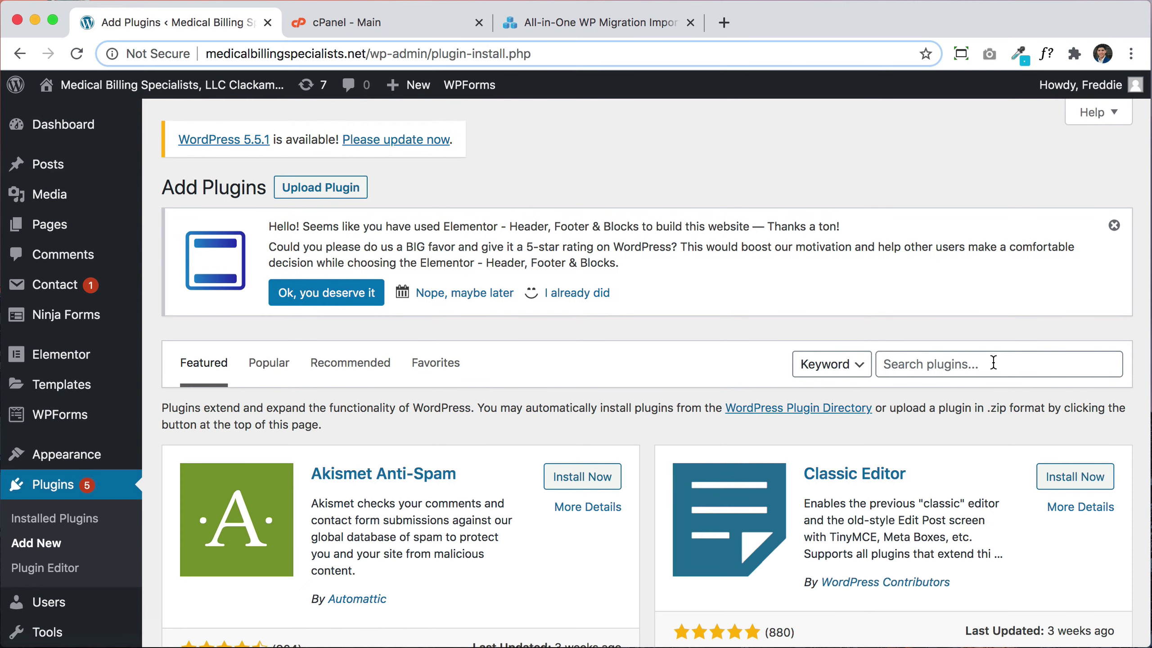
pyautogui.click(992, 362)
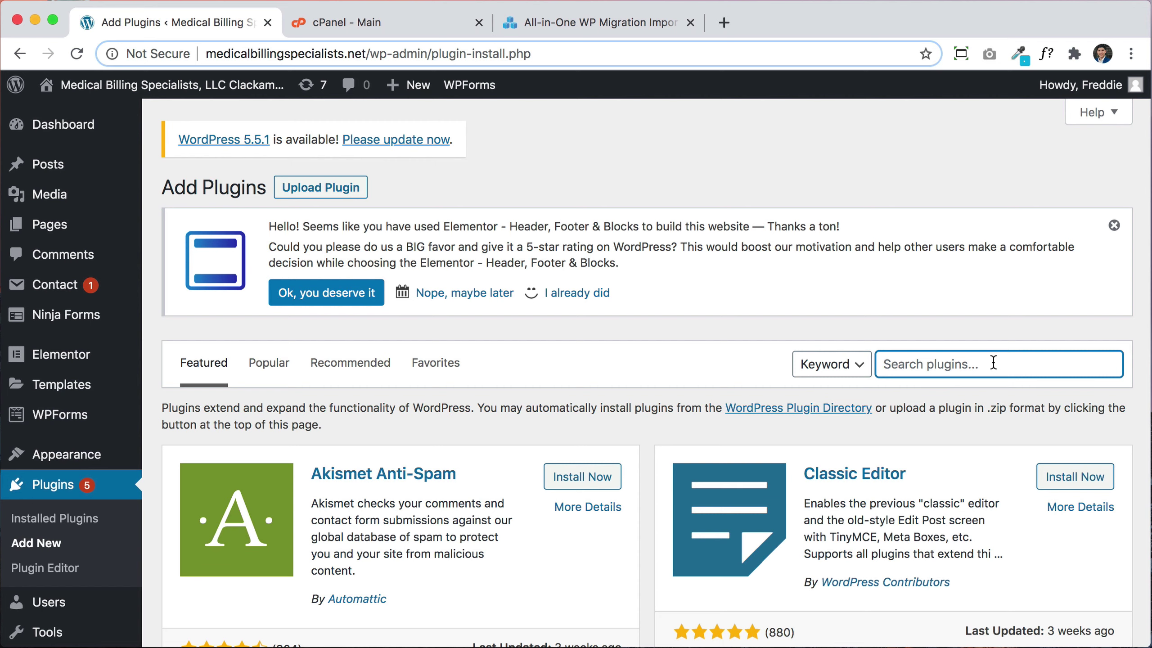
pyautogui.write('w')
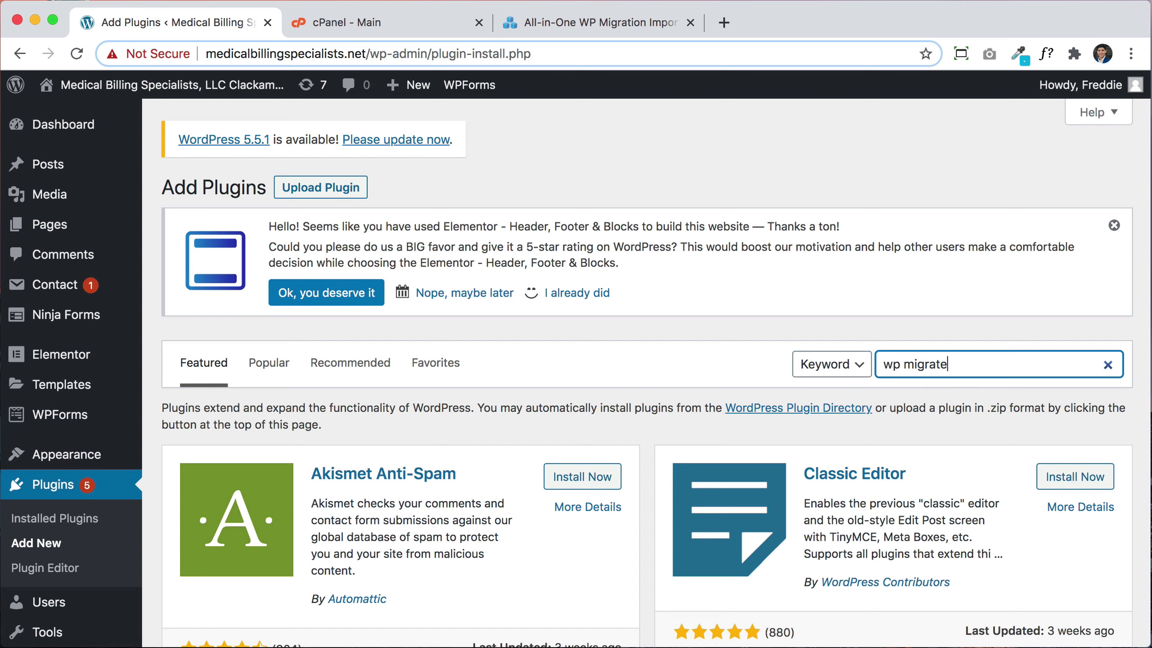
pyautogui.write('p migrate')
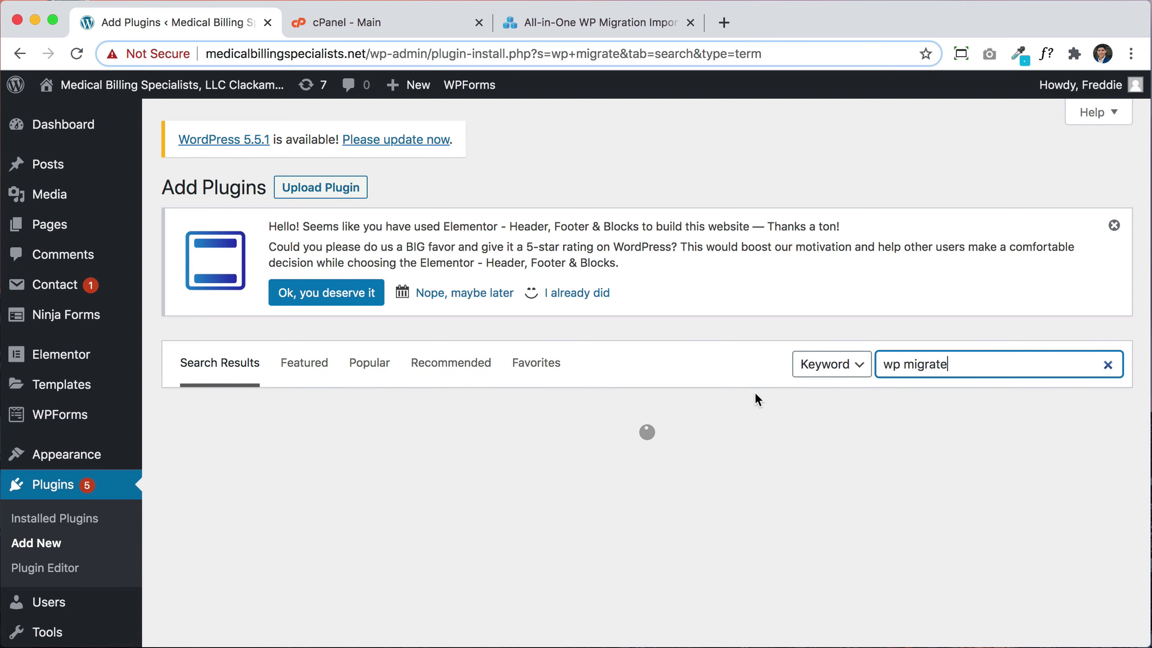
pyautogui.scroll(-3, 754, 391)
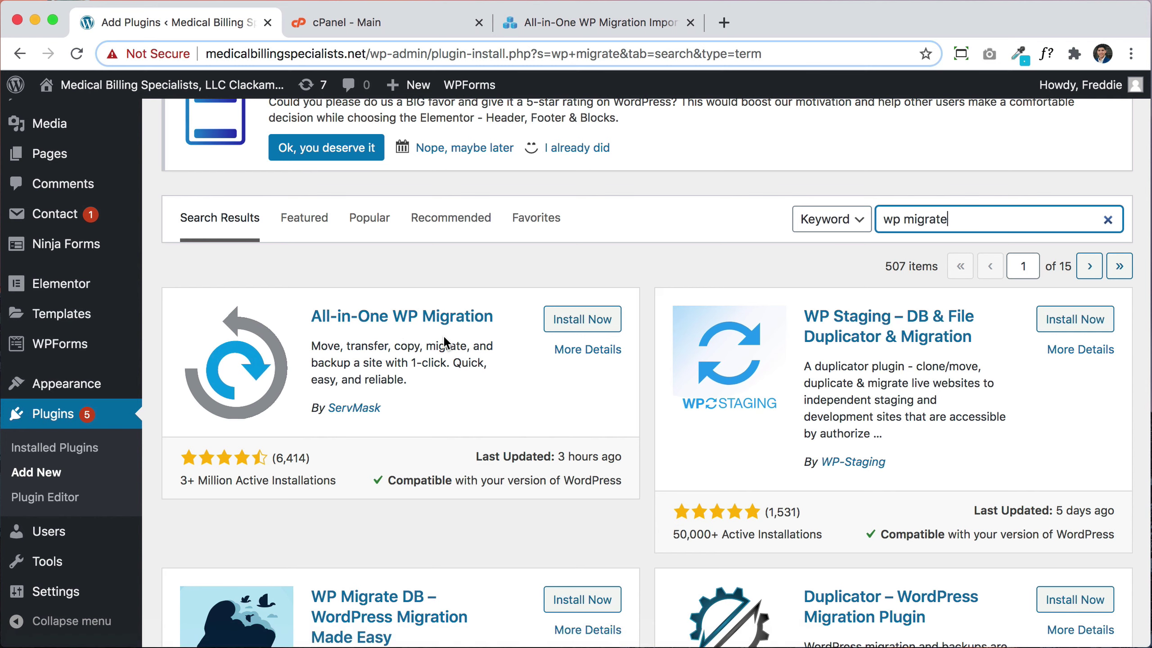
pyautogui.click(580, 320)
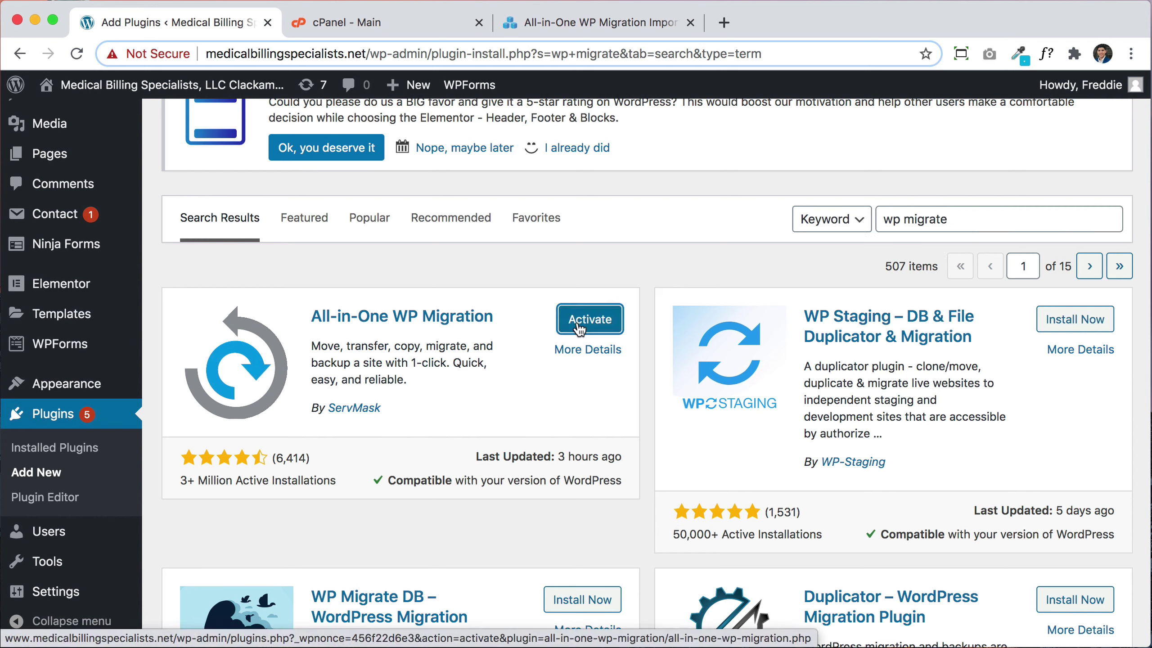
pyautogui.click(580, 320)
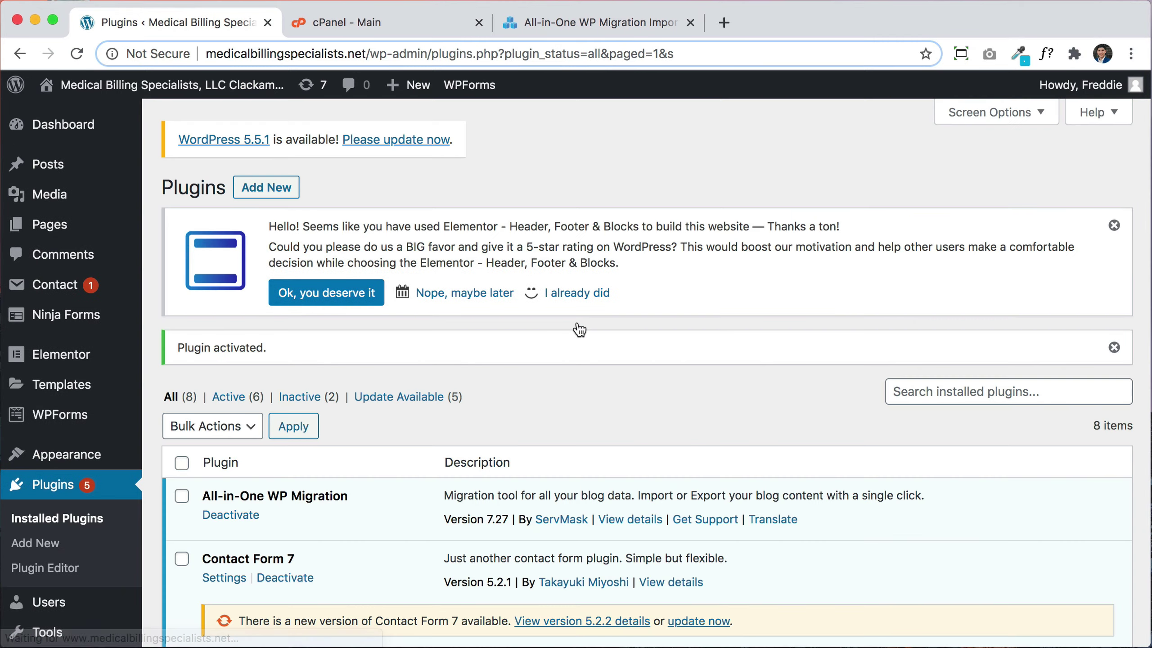
# - Export the source site to a file with All-in-One WP Migration and download the resulting backup
pyautogui.scroll(-1, 574, 391)
pyautogui.scroll(-5, 572, 387)
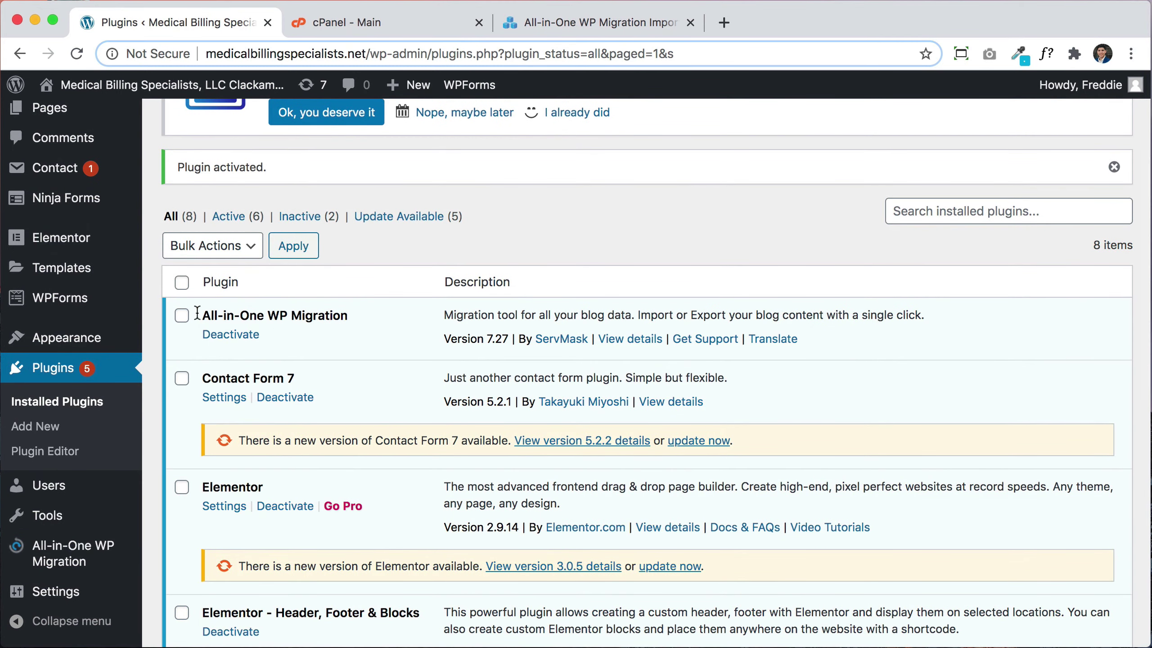
pyautogui.moveTo(42, 557)
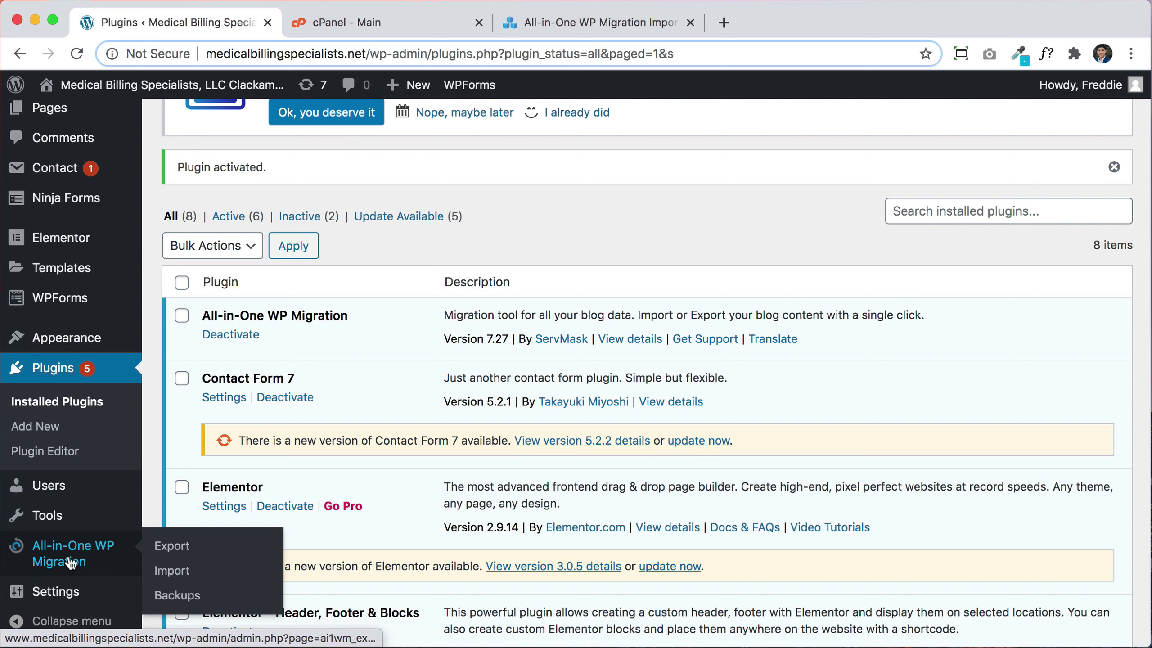
pyautogui.click(161, 546)
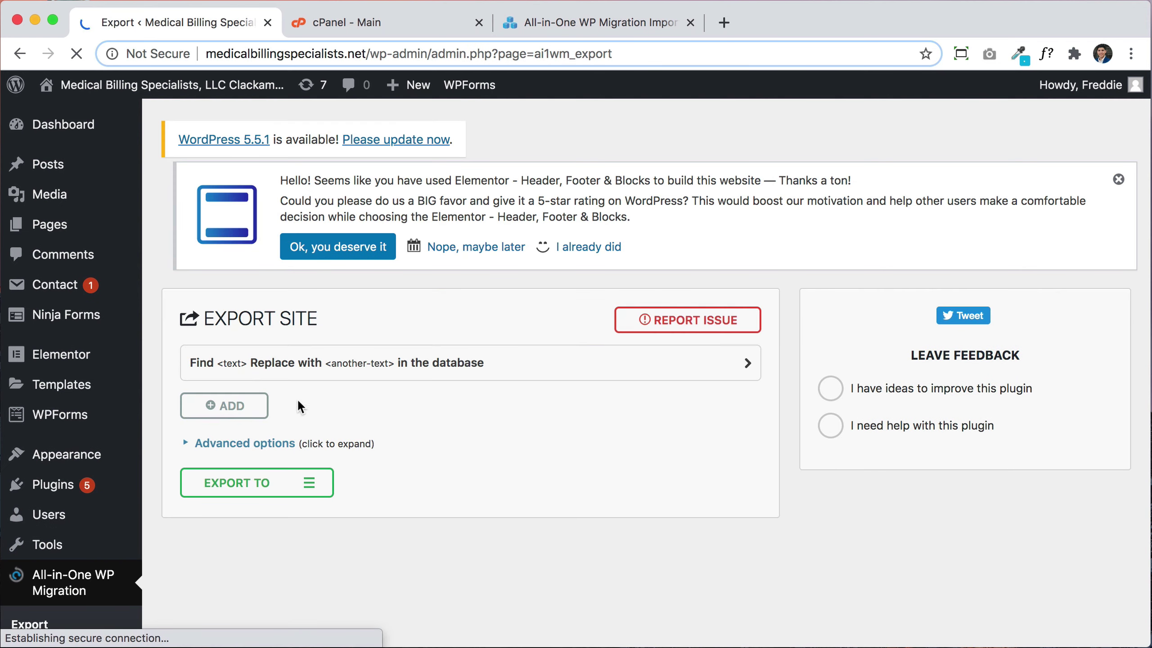
pyautogui.click(306, 481)
pyautogui.click(217, 508)
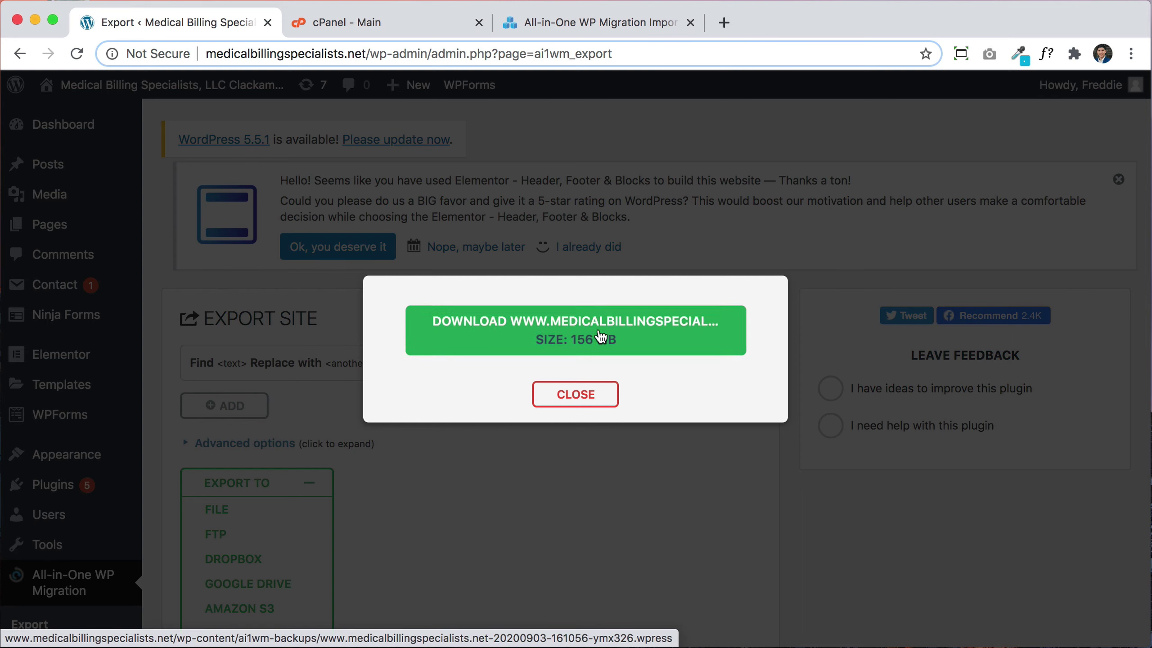
pyautogui.click(669, 338)
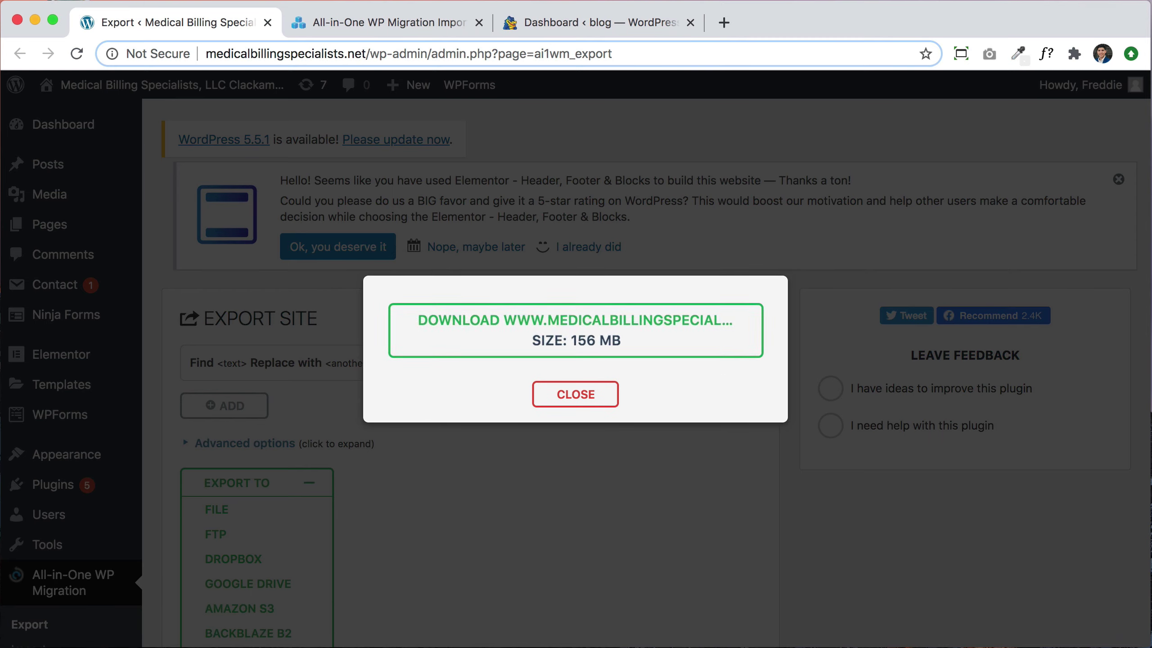
# - Switch to the destination site's admin and examine its front page and list of installed plugins
pyautogui.click(582, 19)
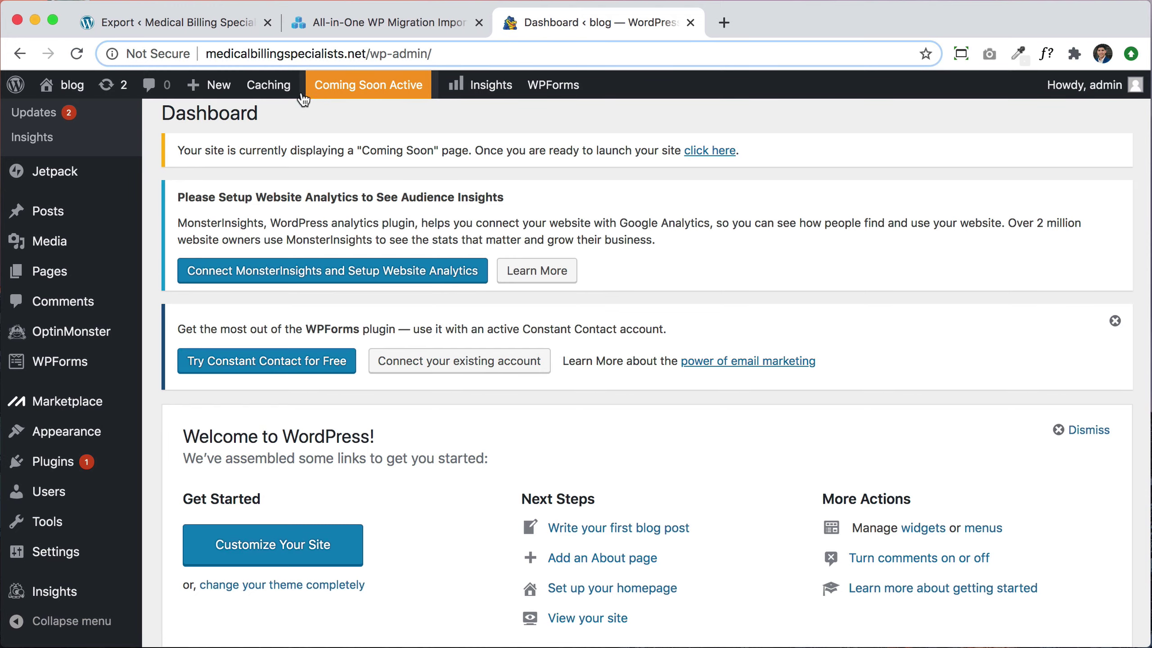
pyautogui.click(69, 90)
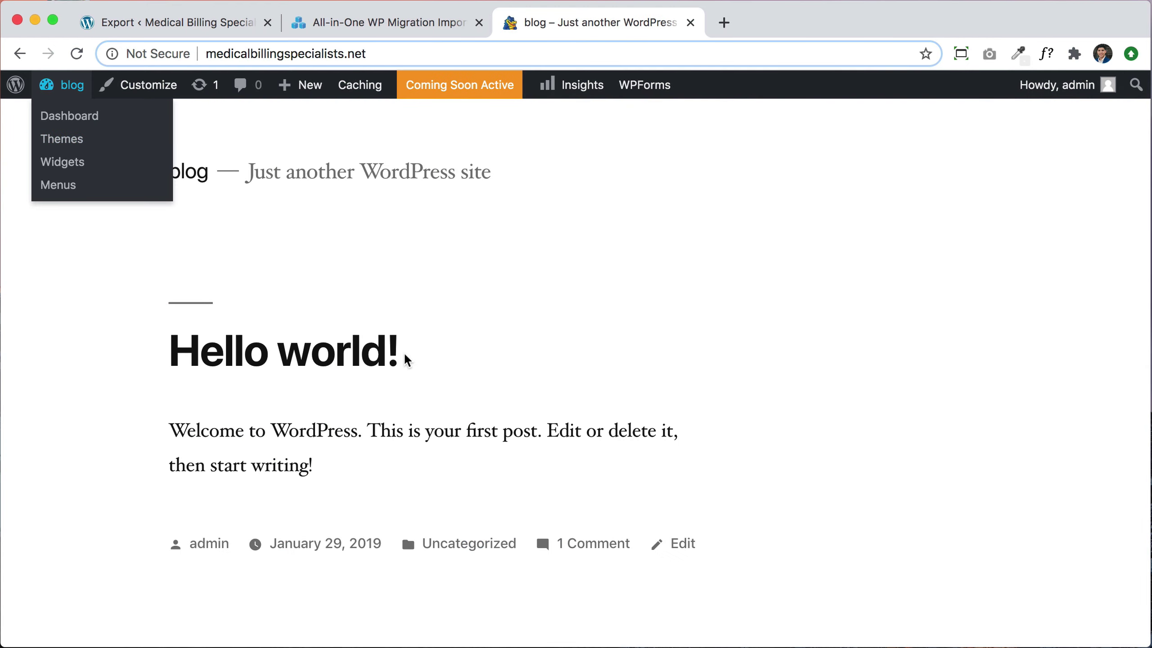
pyautogui.scroll(-3, 440, 412)
pyautogui.scroll(6, 440, 412)
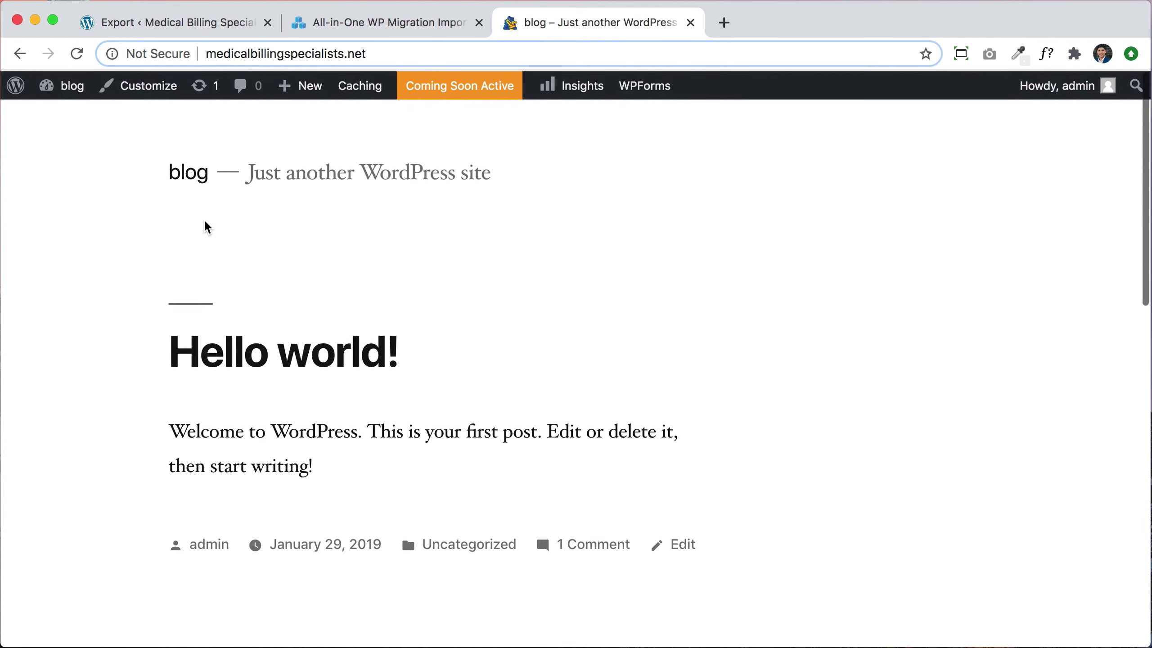
pyautogui.click(58, 91)
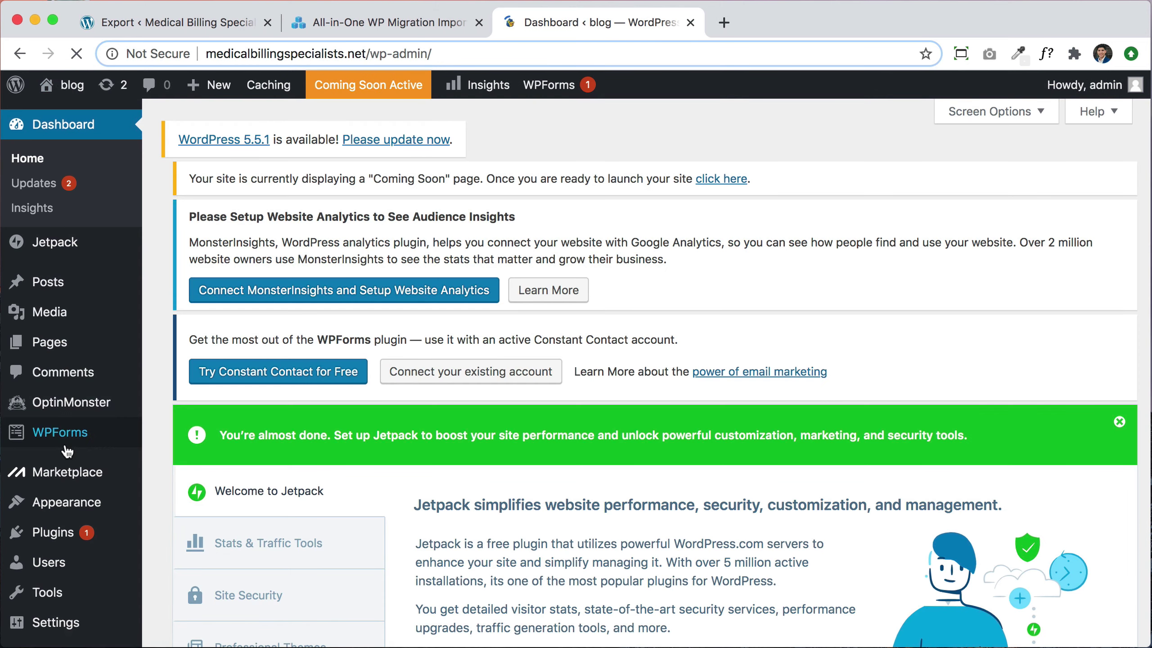
pyautogui.scroll(-1, 67, 451)
pyautogui.click(58, 483)
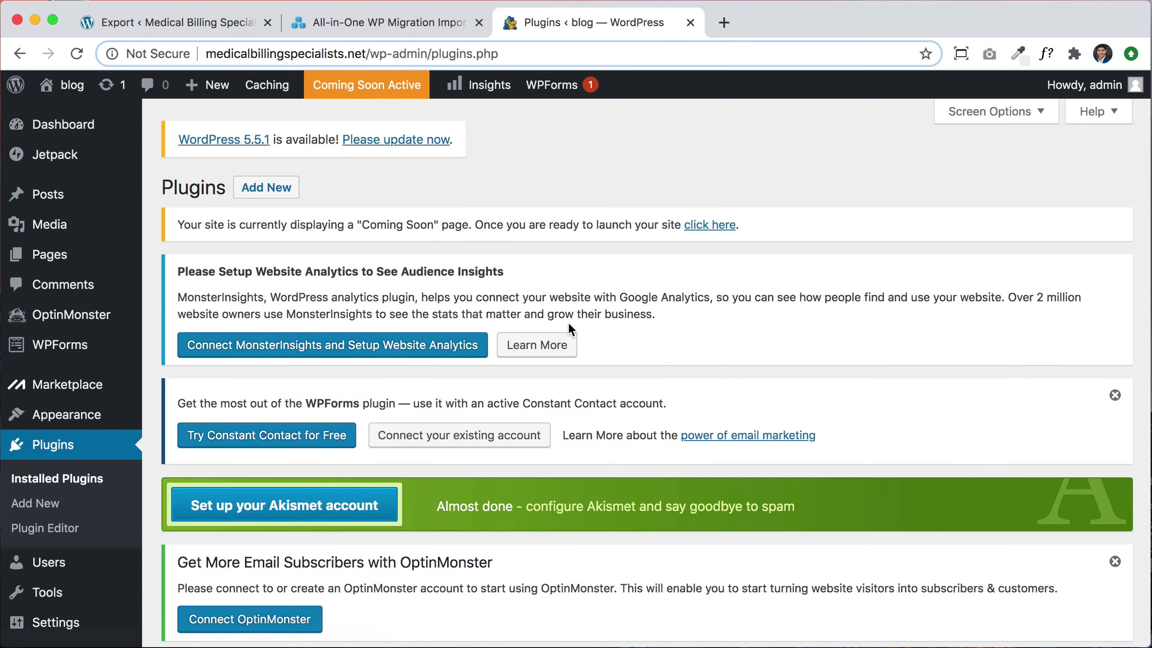
pyautogui.scroll(-10, 560, 399)
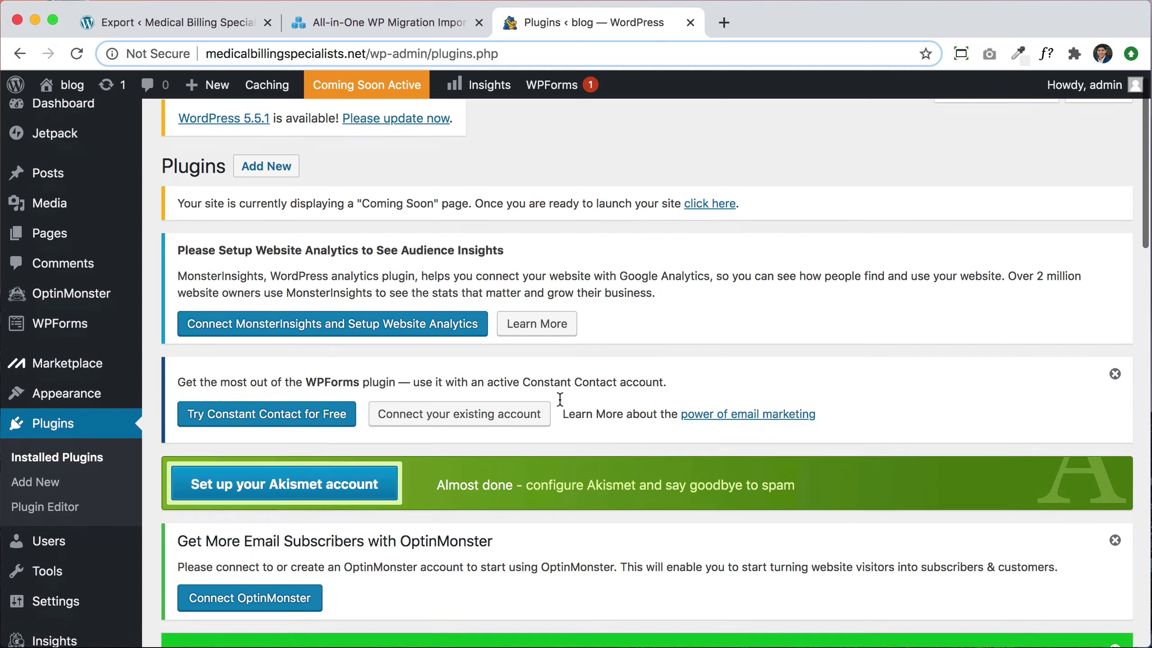
pyautogui.scroll(-15, 560, 399)
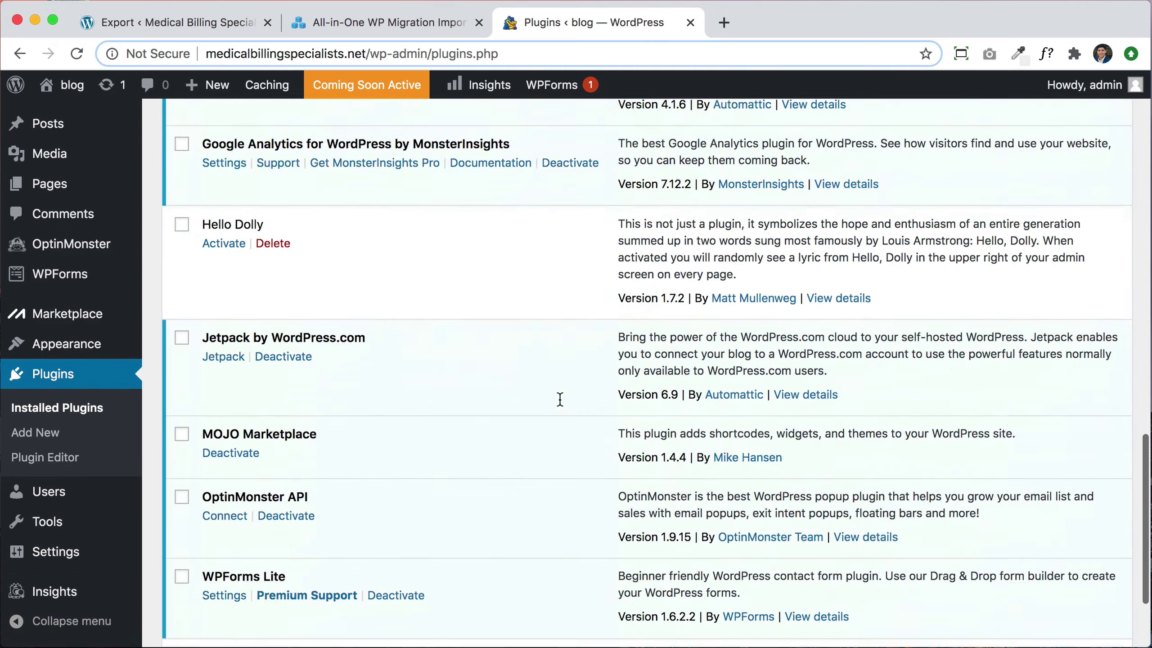
pyautogui.scroll(20, 558, 398)
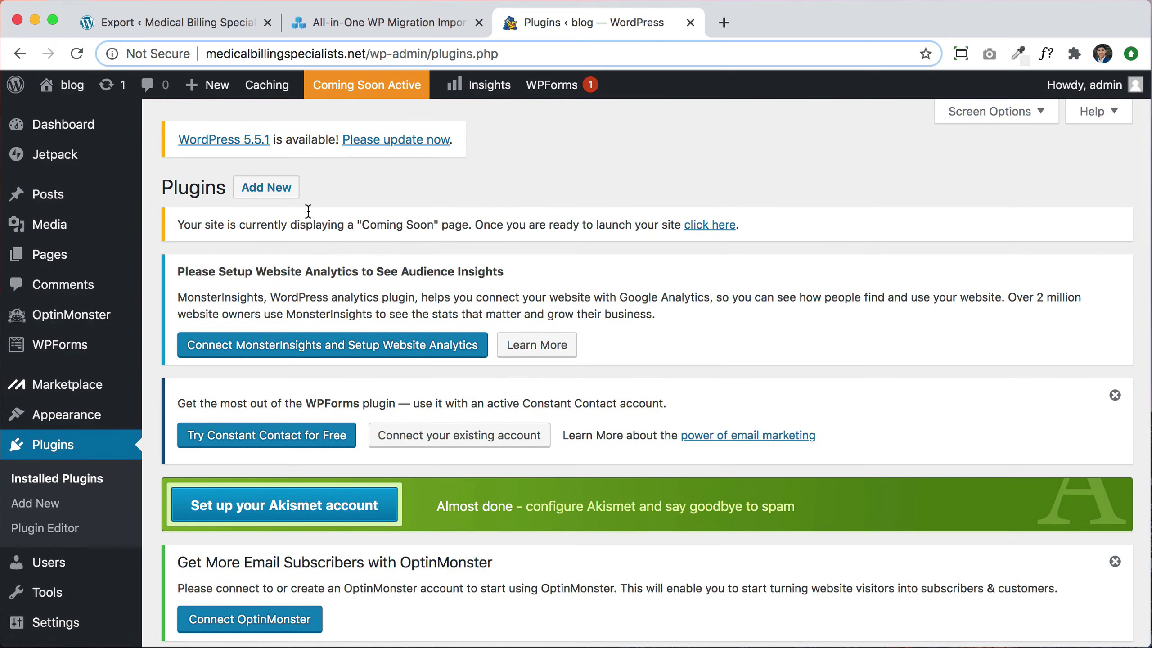
# - Search the destination site's plugin directory for "all in one wordpress migration", and install and activate All-in-One WP Migration
pyautogui.click(271, 188)
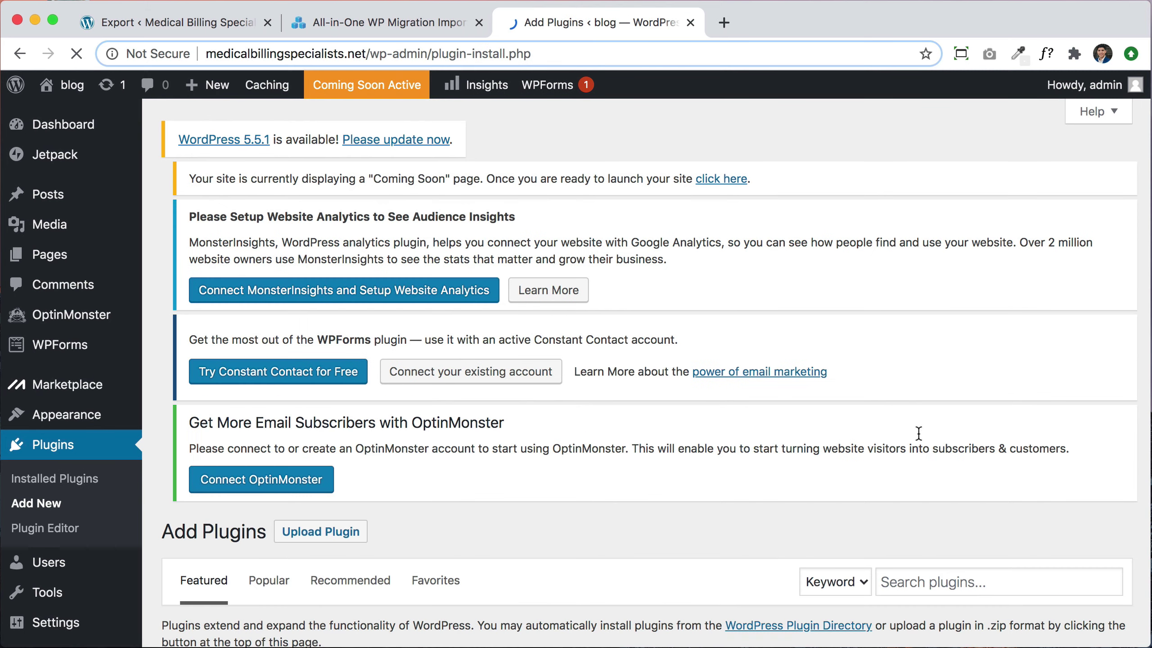
pyautogui.scroll(-4, 919, 433)
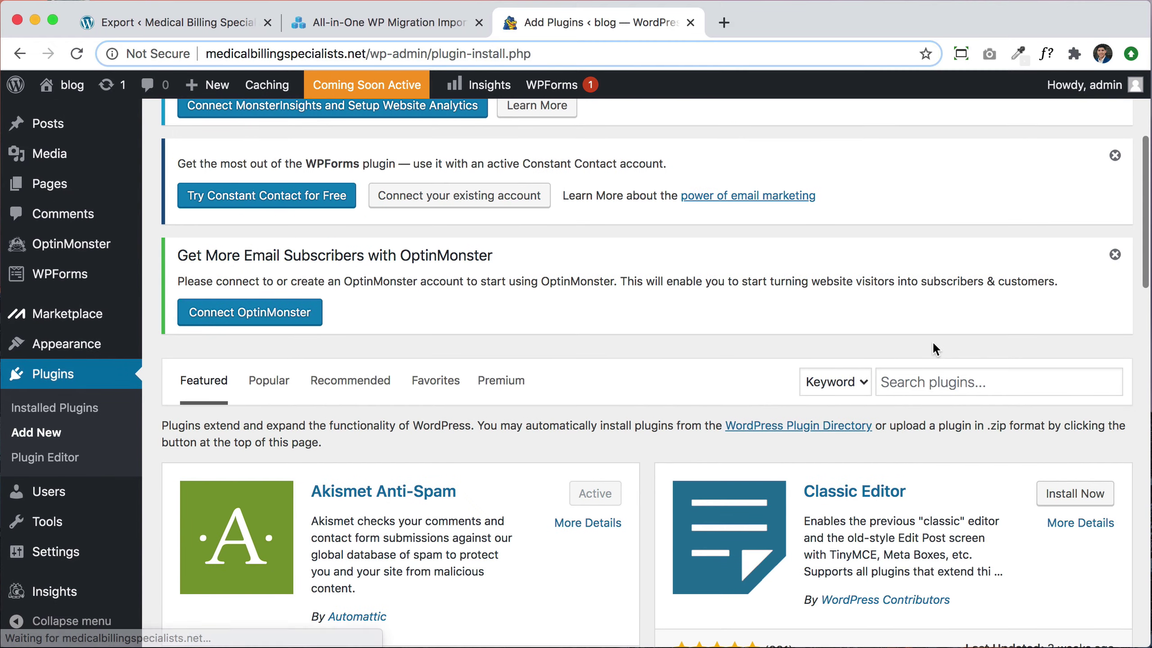
pyautogui.write('all in one wordpress migration')
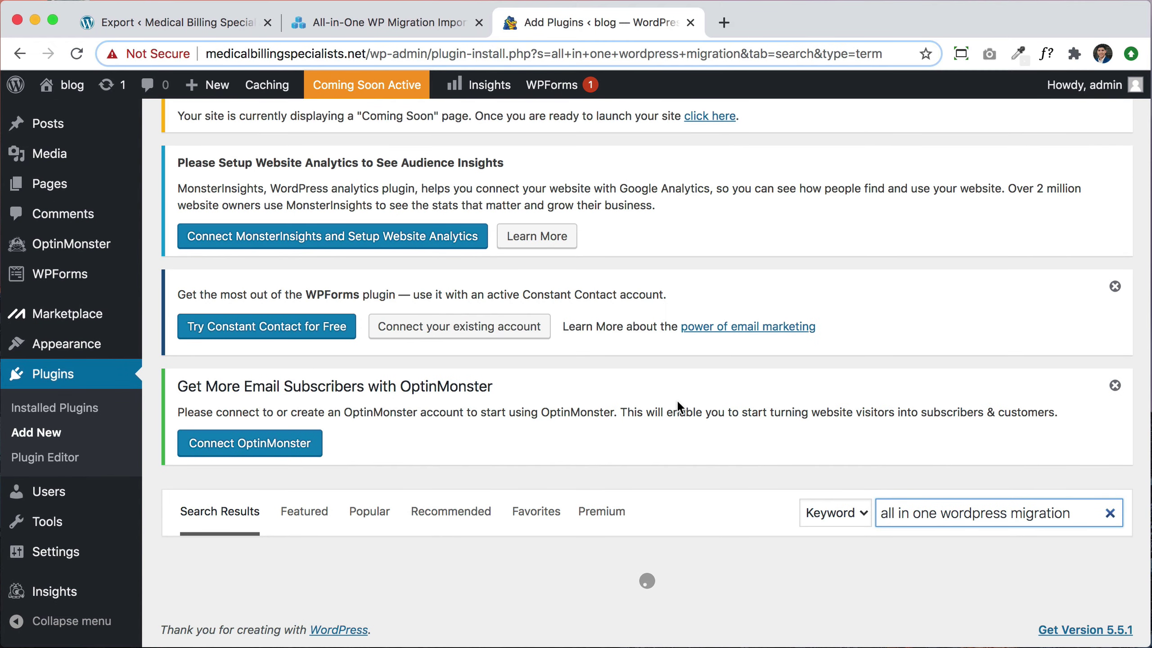
pyautogui.scroll(-3, 677, 399)
pyautogui.scroll(-5, 676, 400)
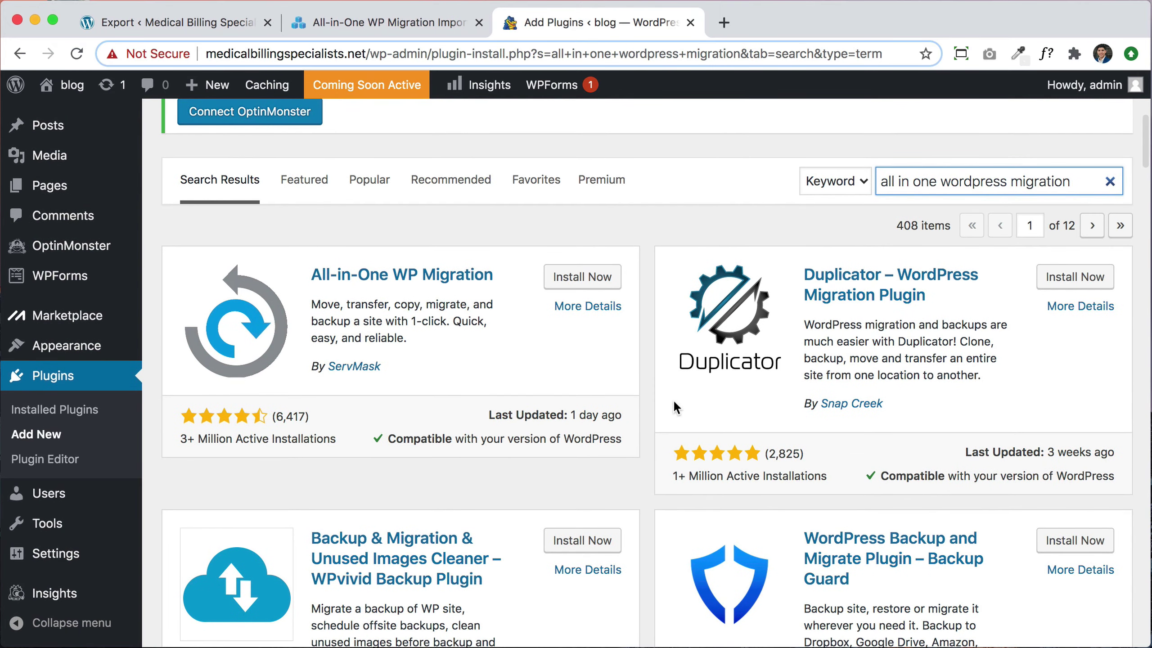
pyautogui.click(564, 284)
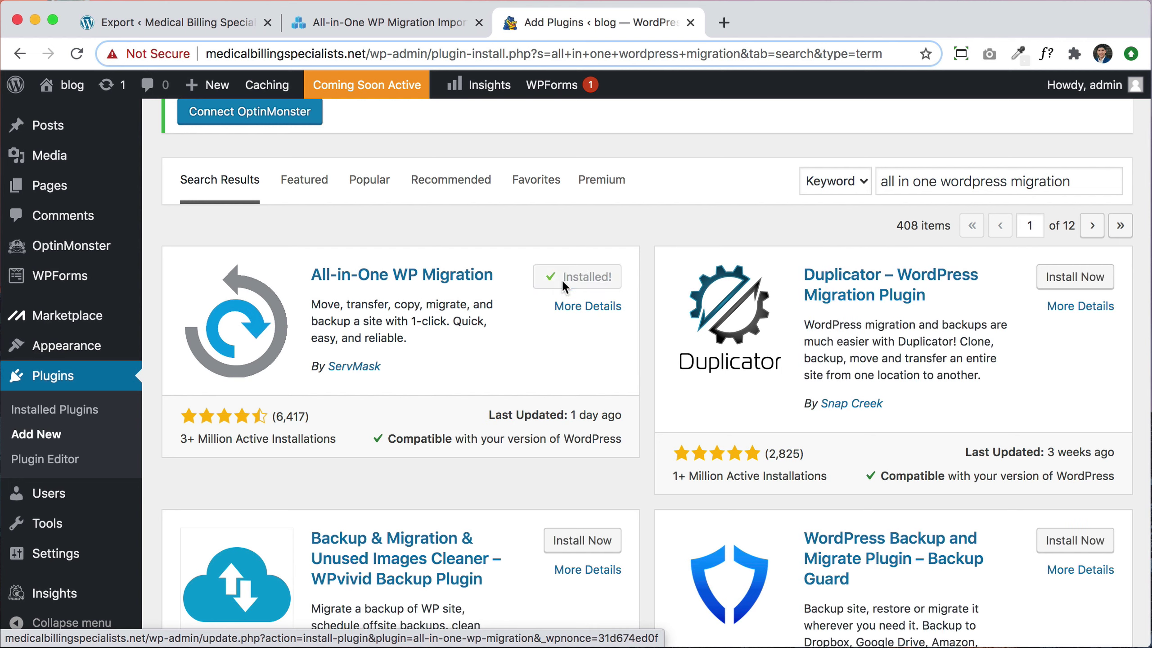
pyautogui.click(563, 284)
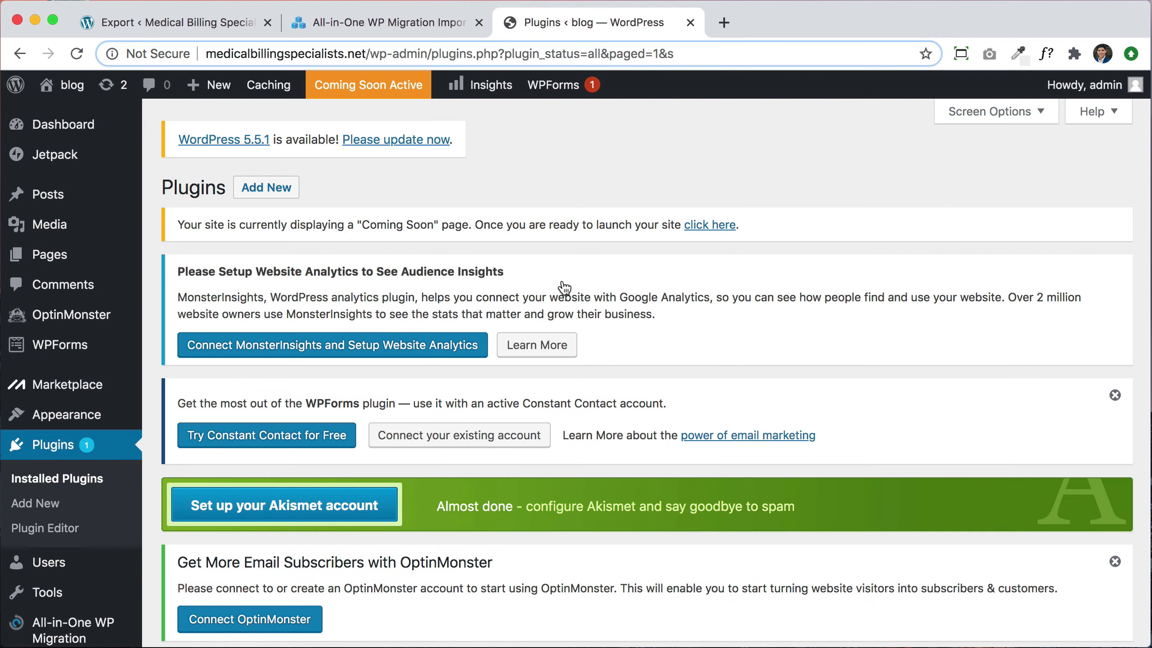
pyautogui.scroll(-3, 74, 514)
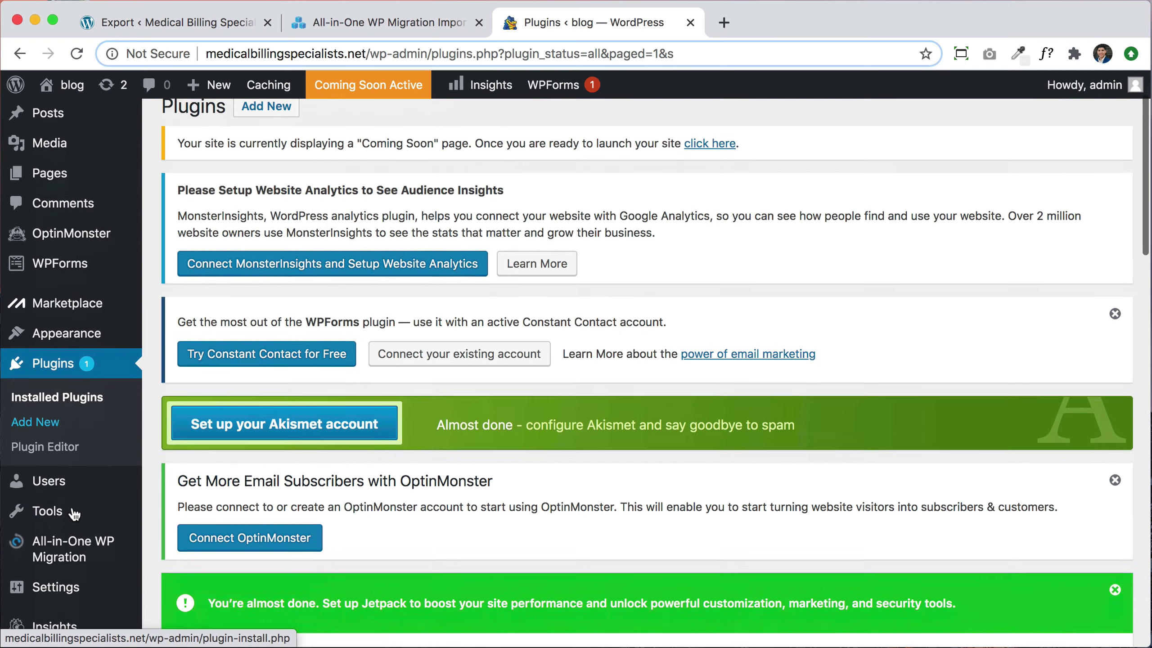
pyautogui.moveTo(74, 514)
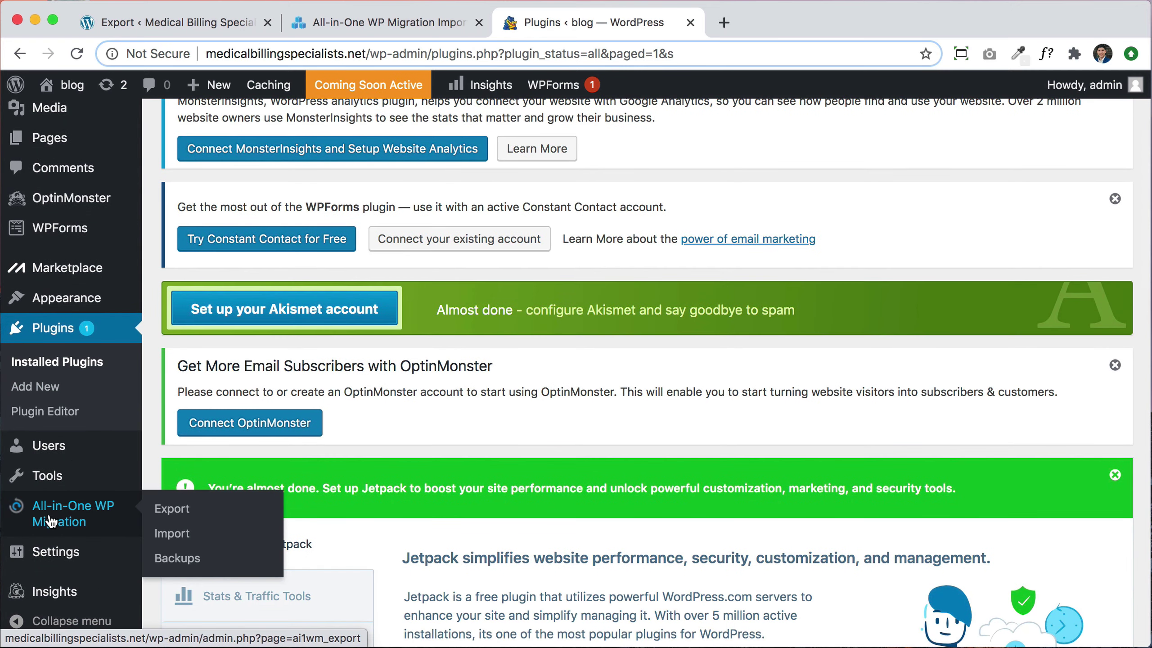
pyautogui.click(176, 535)
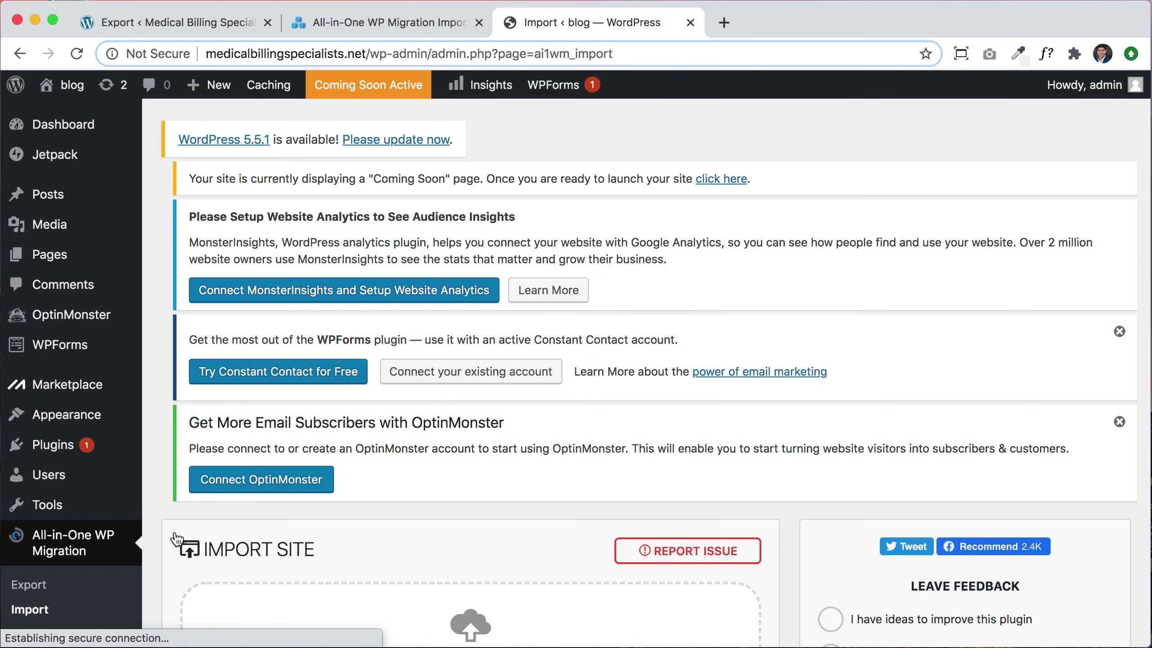
pyautogui.scroll(-6, 598, 440)
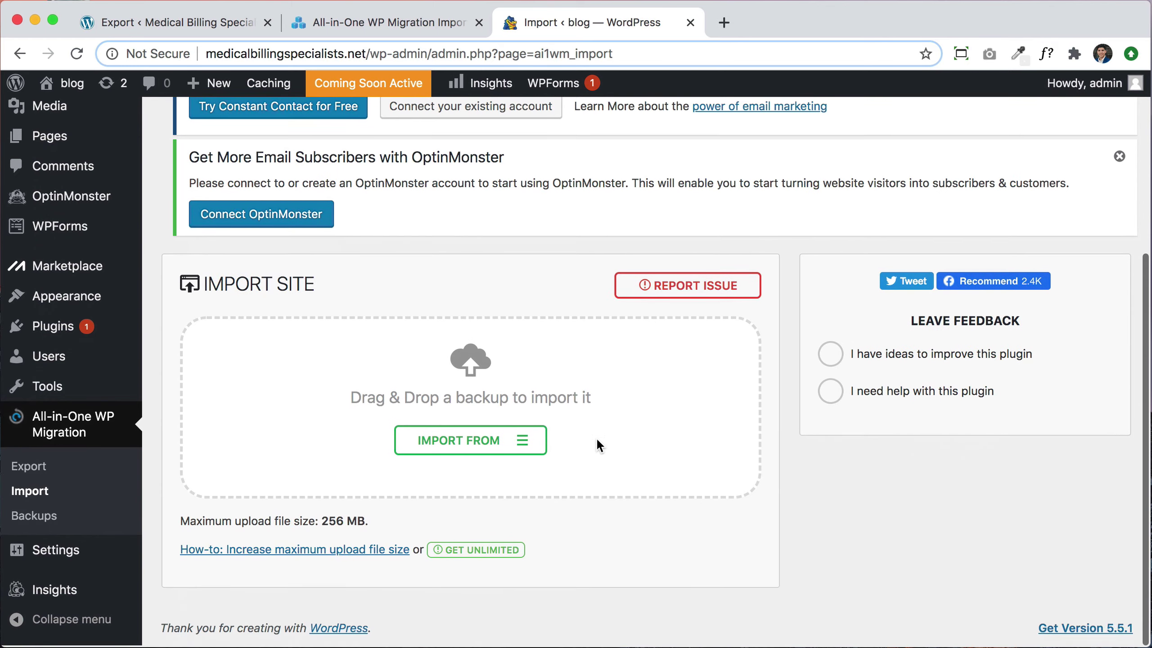
pyautogui.click(521, 444)
pyautogui.click(426, 471)
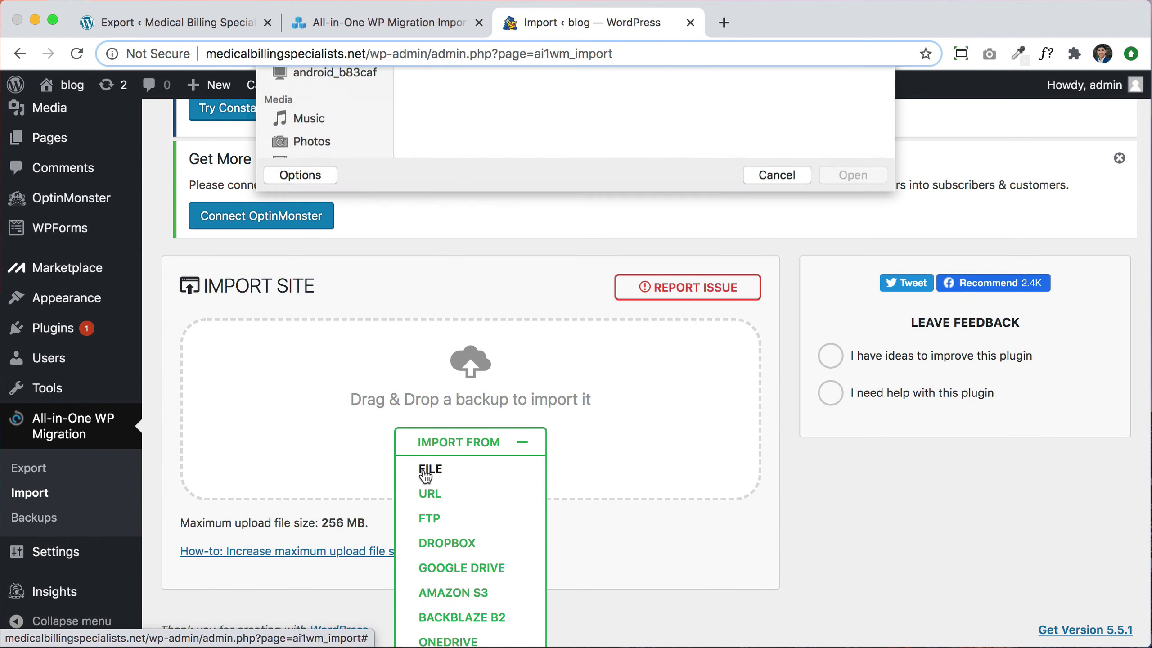
pyautogui.click(643, 358)
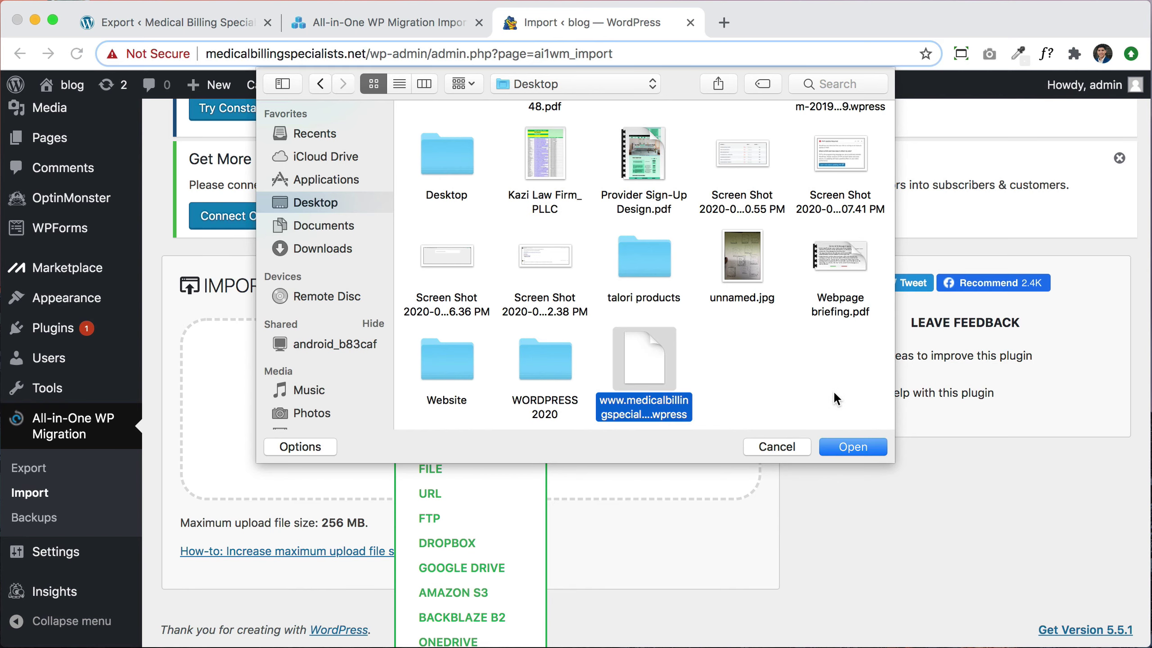
pyautogui.click(853, 447)
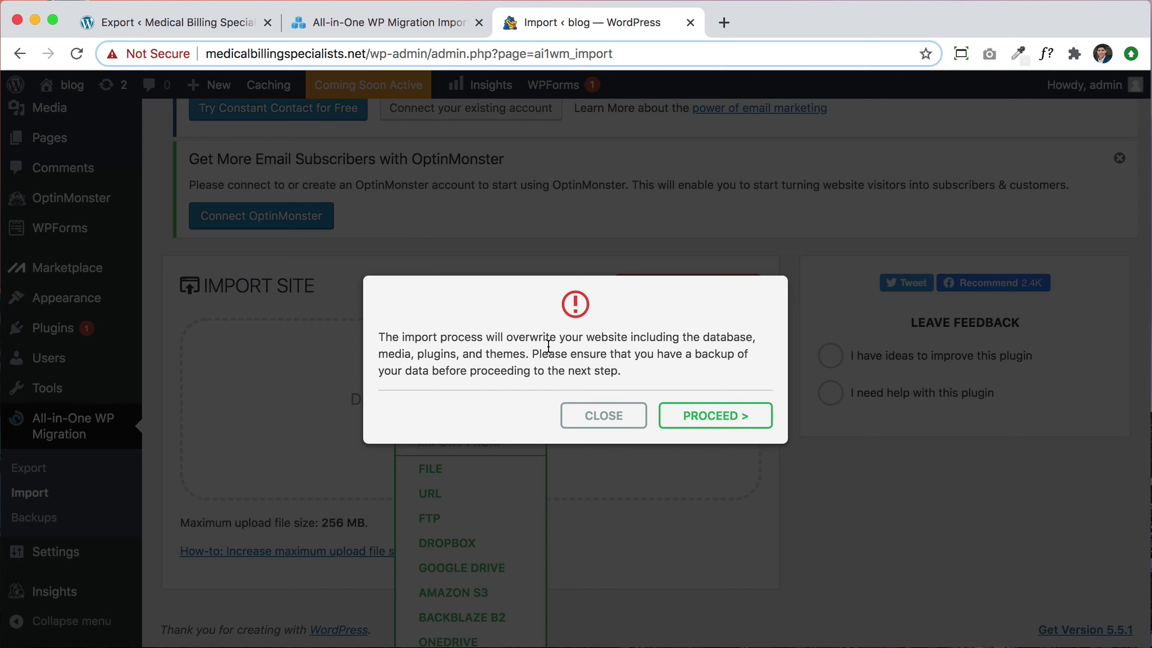
pyautogui.click(723, 416)
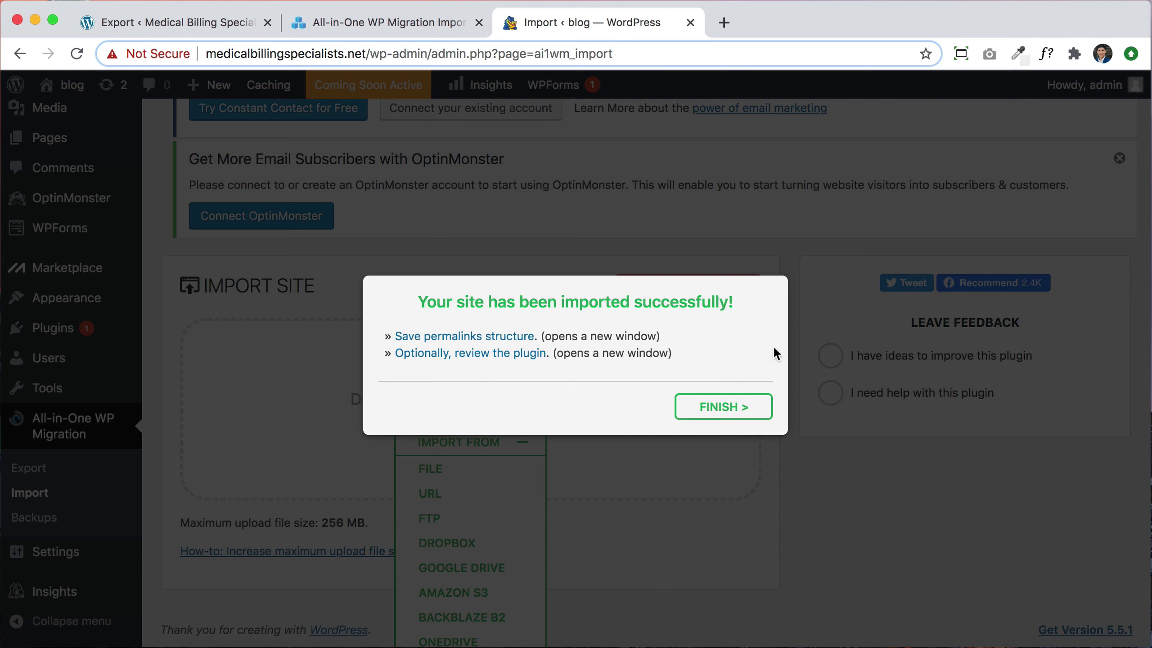
pyautogui.click(732, 405)
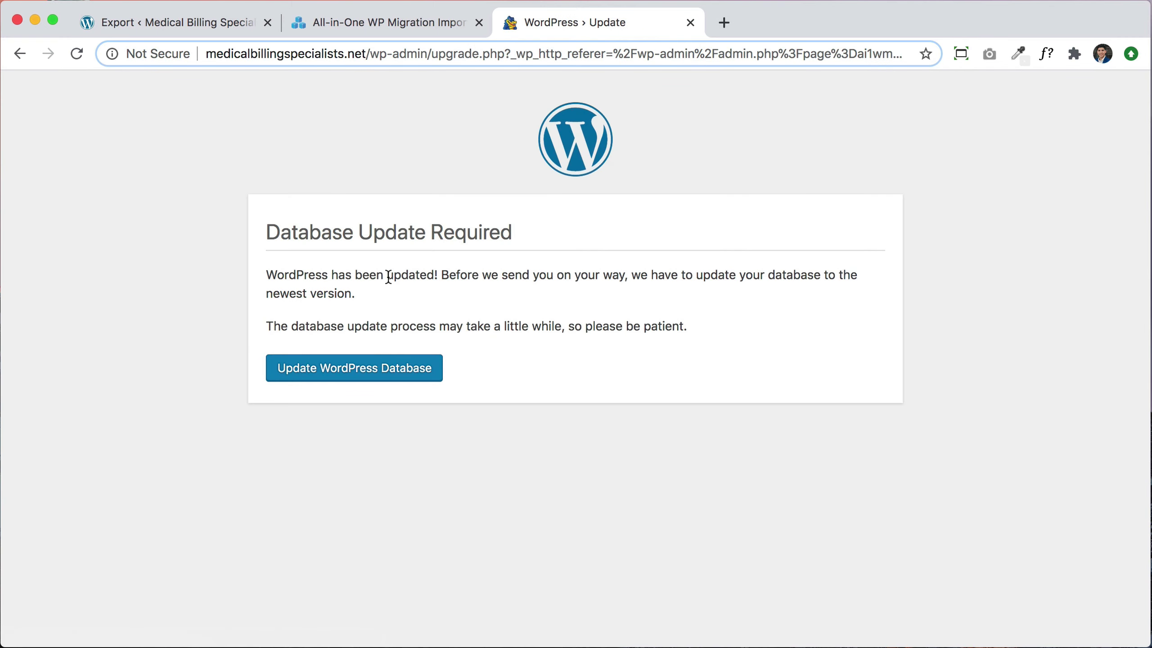
# - Update the WordPress database of the migrated site, continue to the admin, and examine the imported front page
pyautogui.click(385, 370)
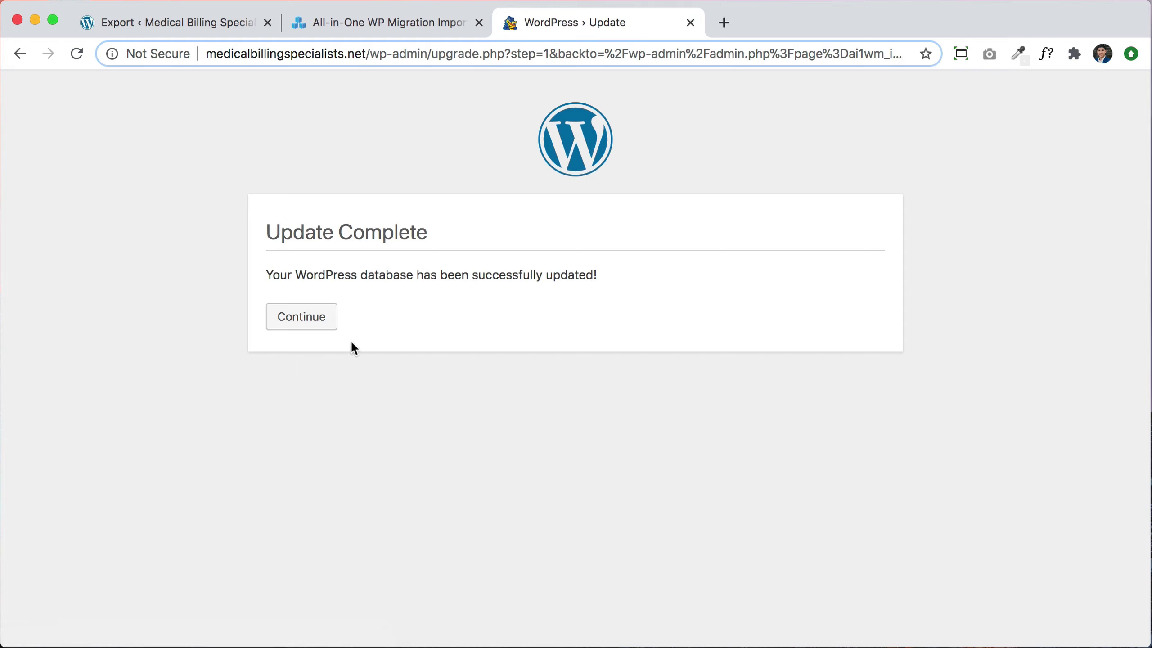
pyautogui.click(306, 317)
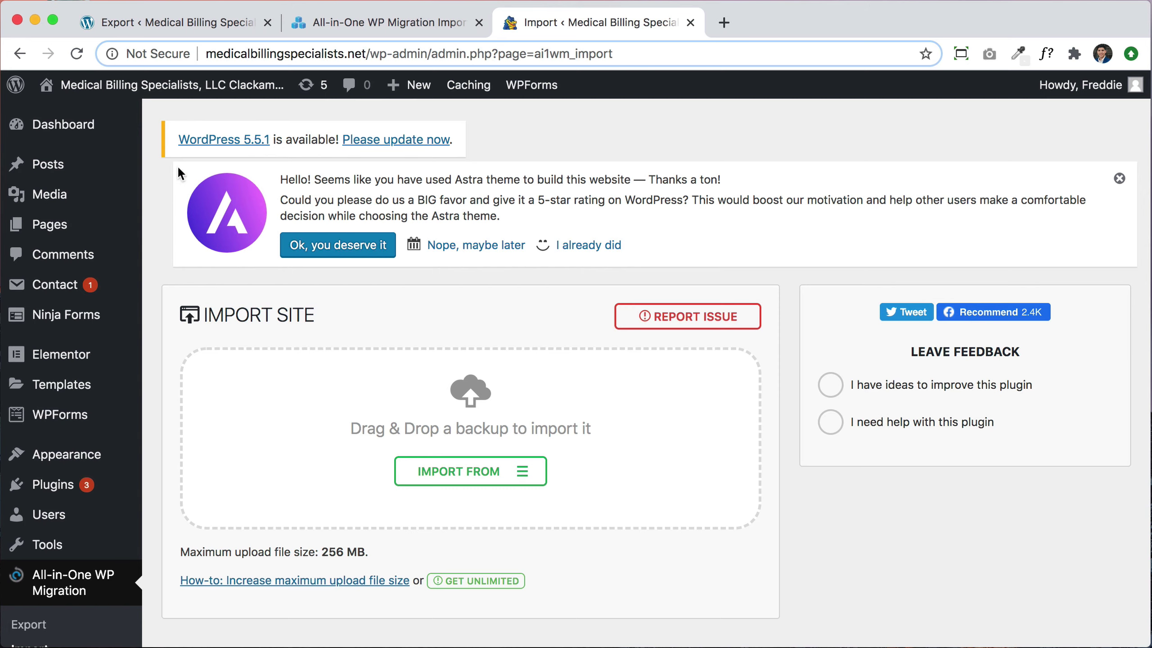
pyautogui.click(151, 91)
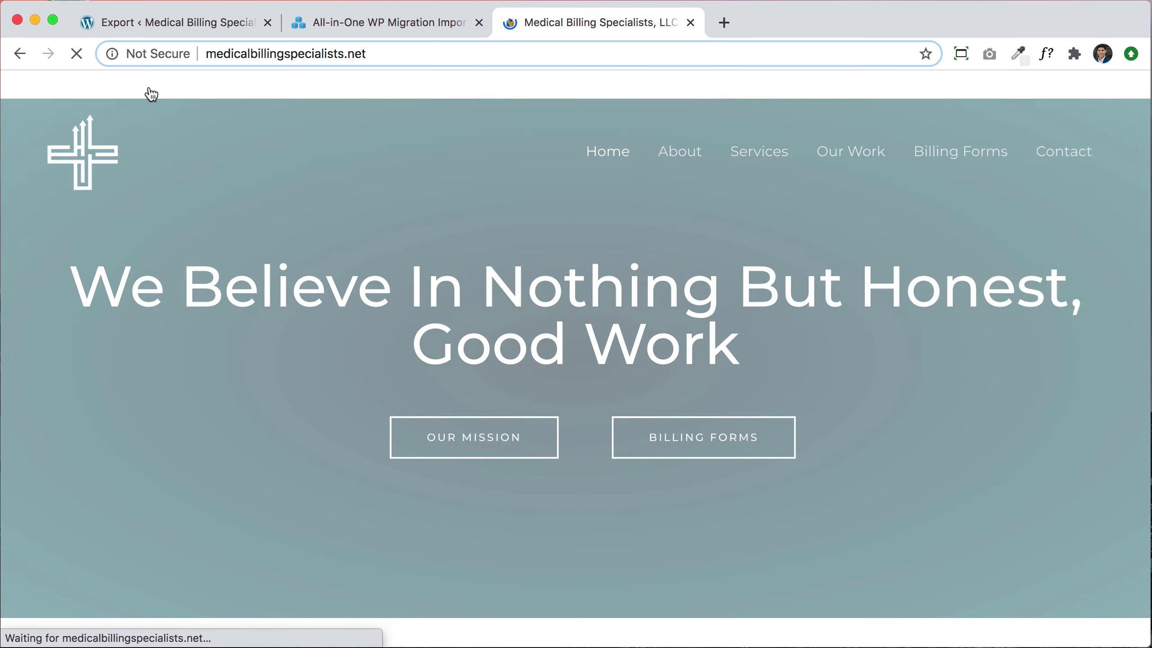
pyautogui.scroll(-15, 878, 433)
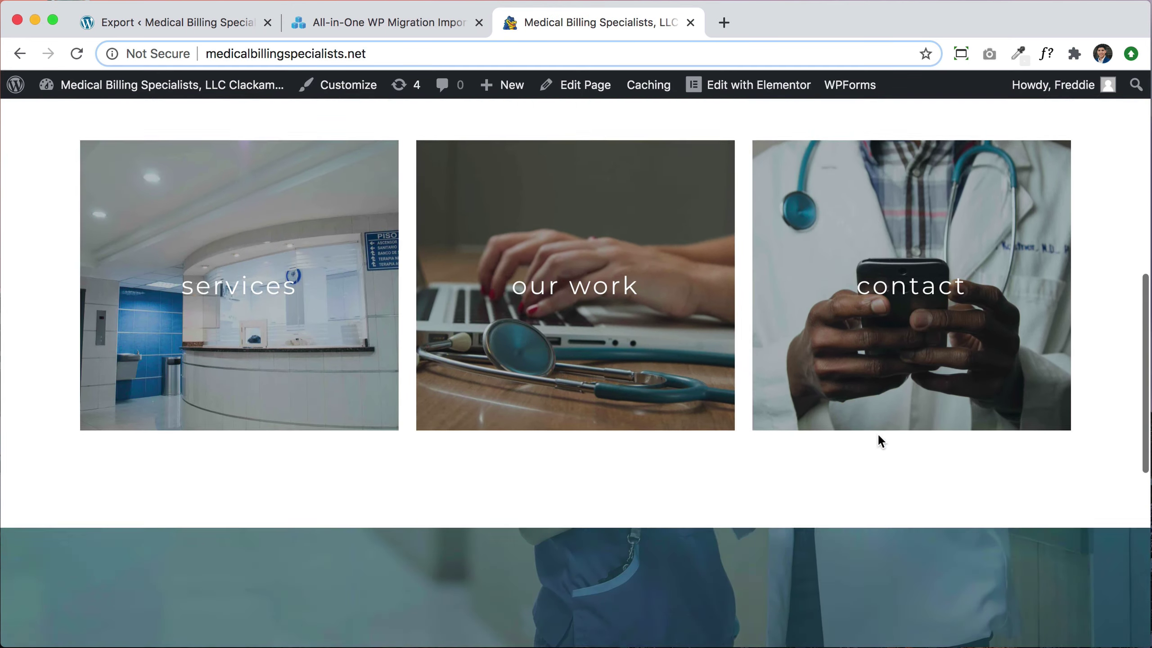
pyautogui.scroll(15, 878, 433)
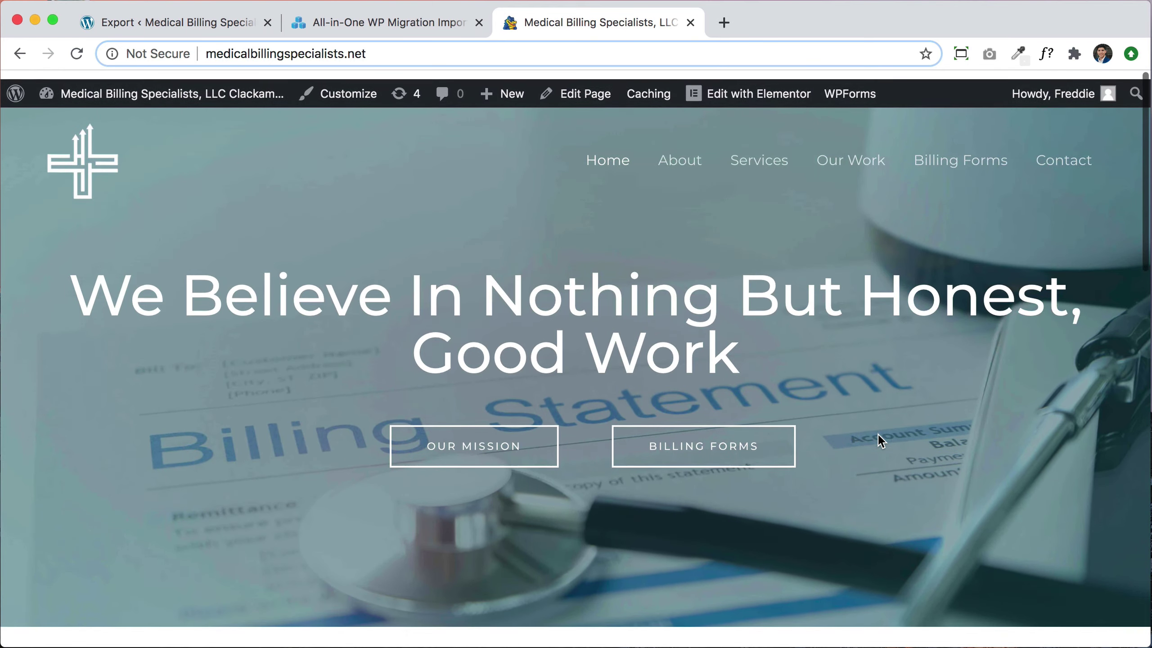
# - Return to the site's dashboard and save the permalink settings with the Post name structure
pyautogui.click(90, 93)
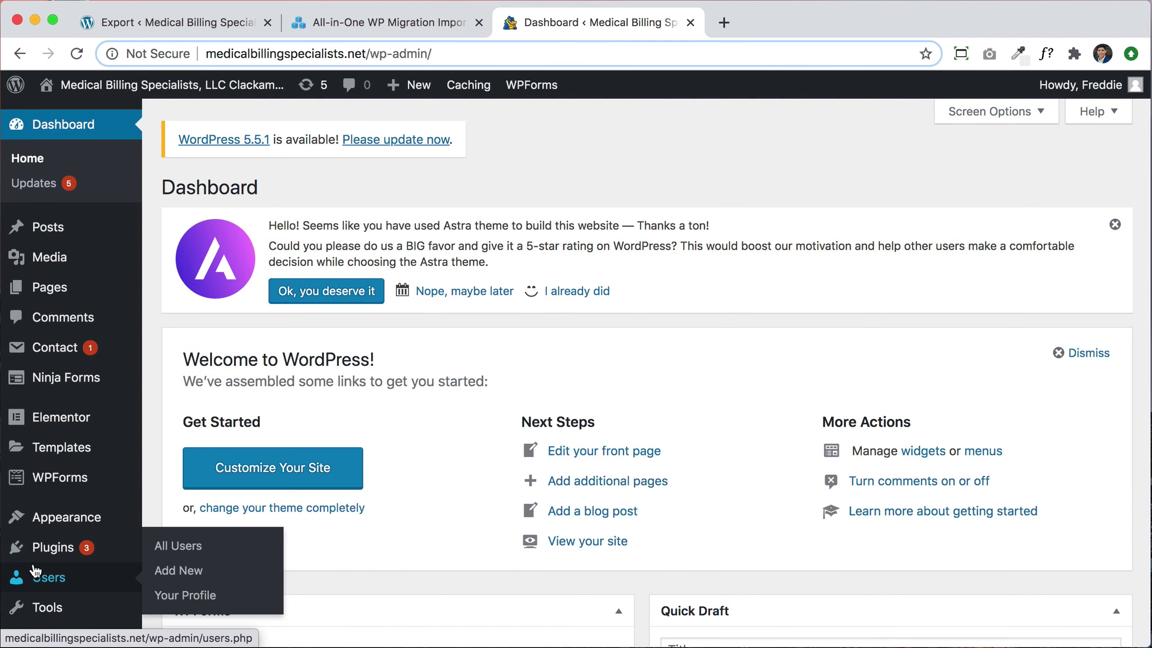
pyautogui.scroll(-5, 38, 576)
pyautogui.moveTo(48, 599)
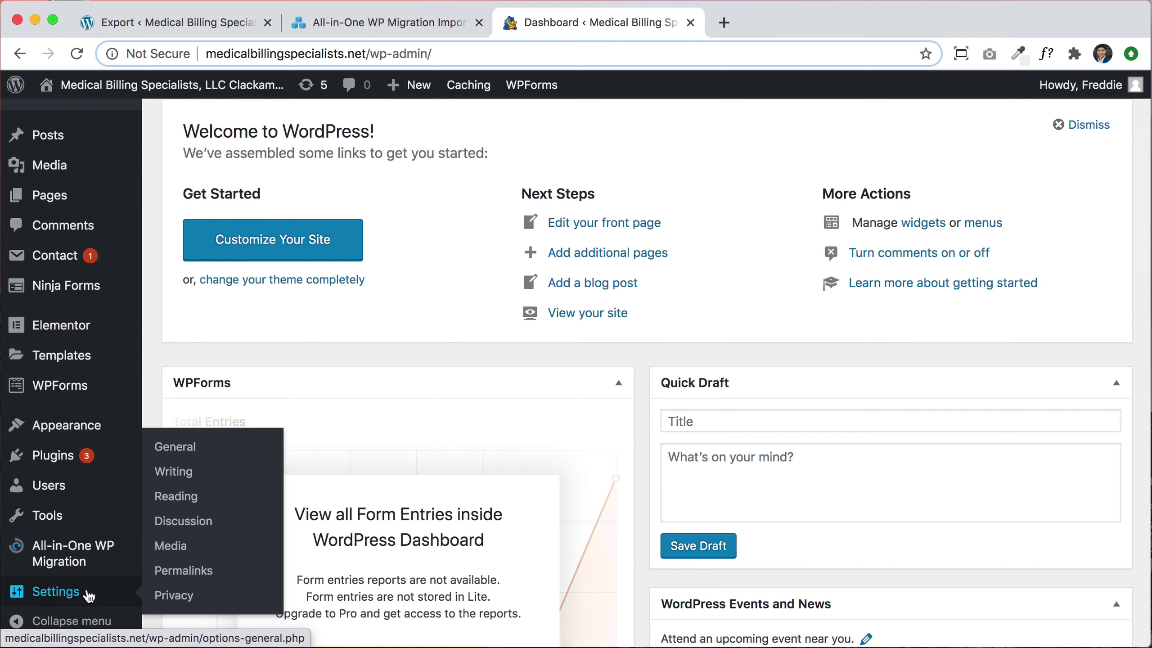
pyautogui.click(181, 573)
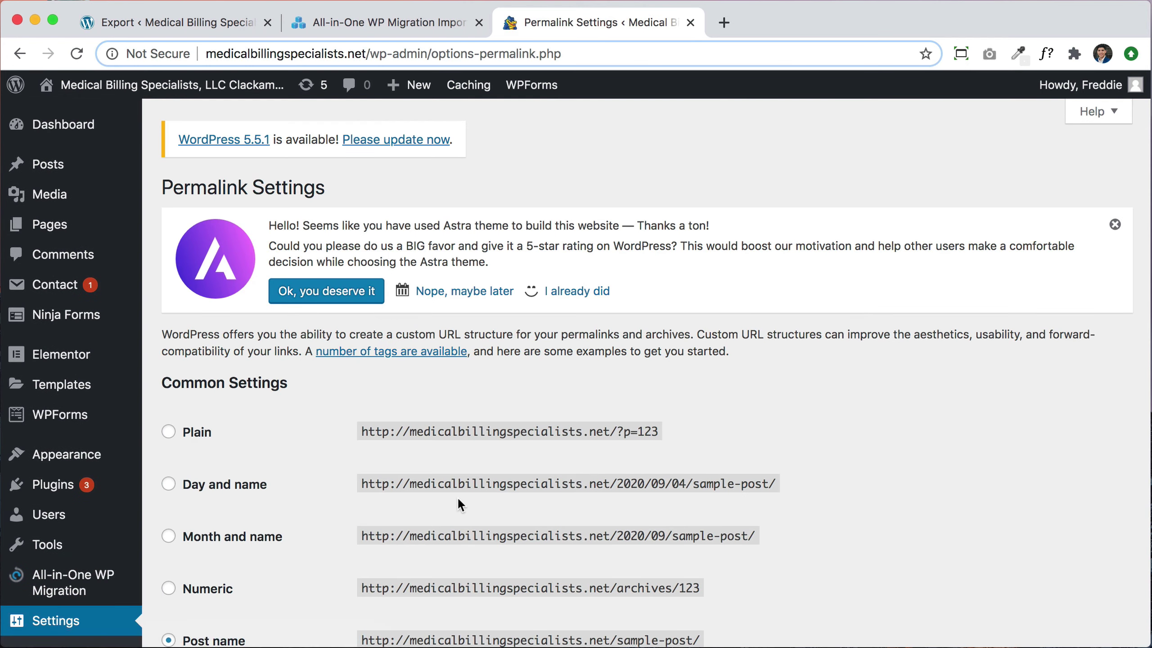
pyautogui.scroll(-5, 457, 497)
pyautogui.scroll(-1, 457, 496)
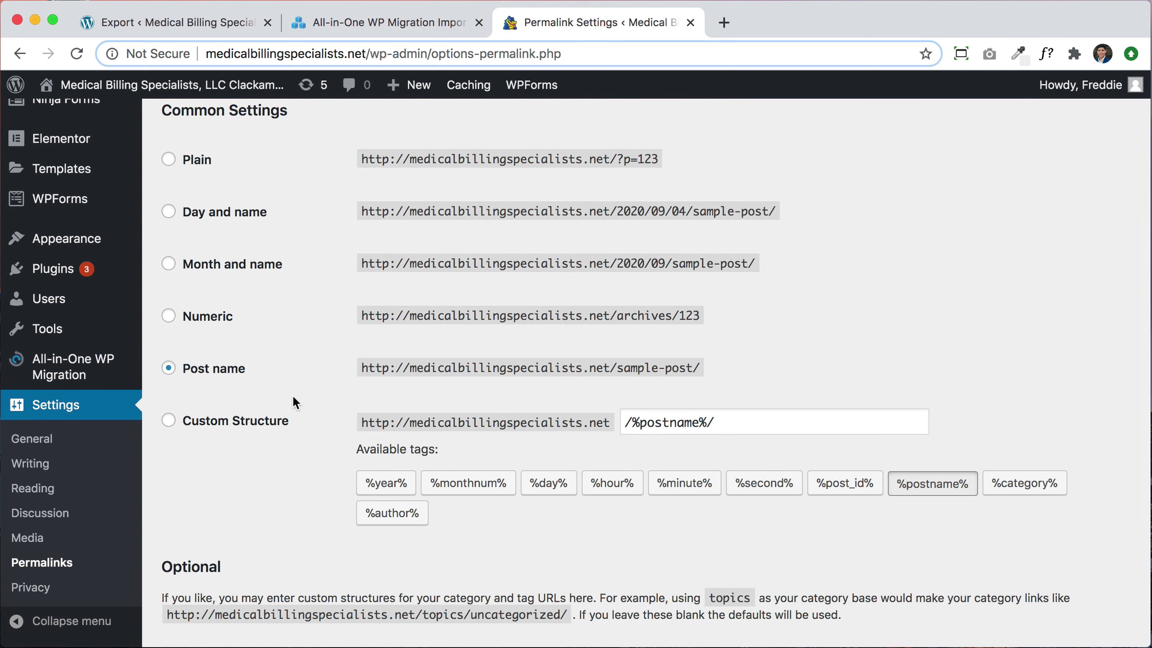
pyautogui.scroll(-4, 299, 401)
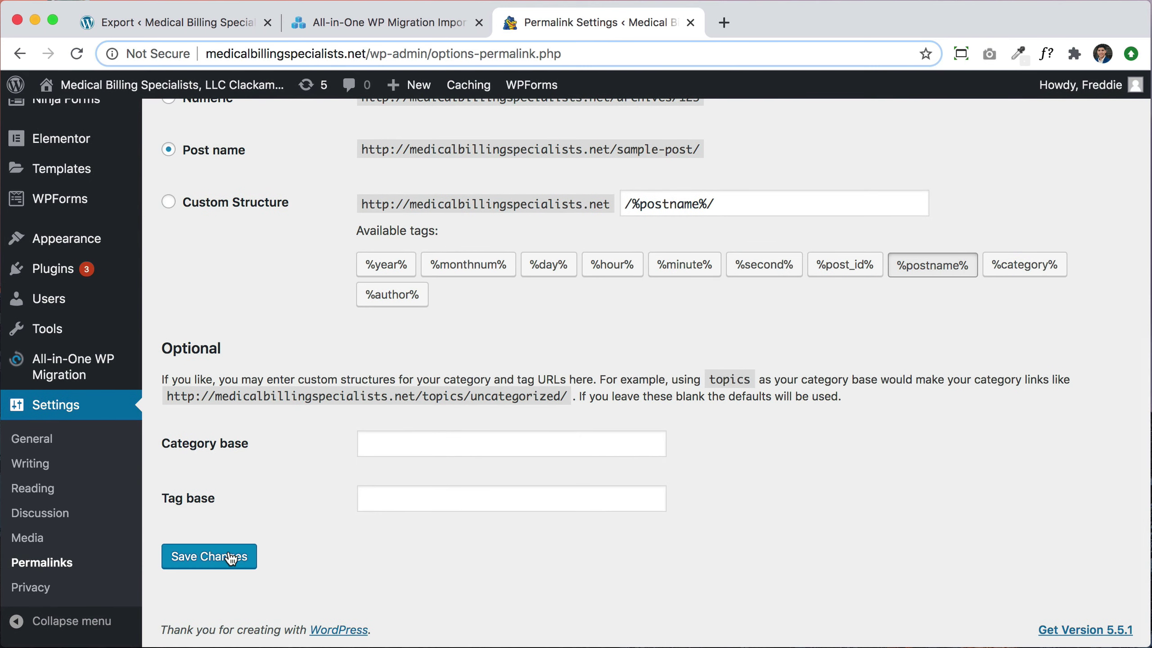
pyautogui.click(231, 557)
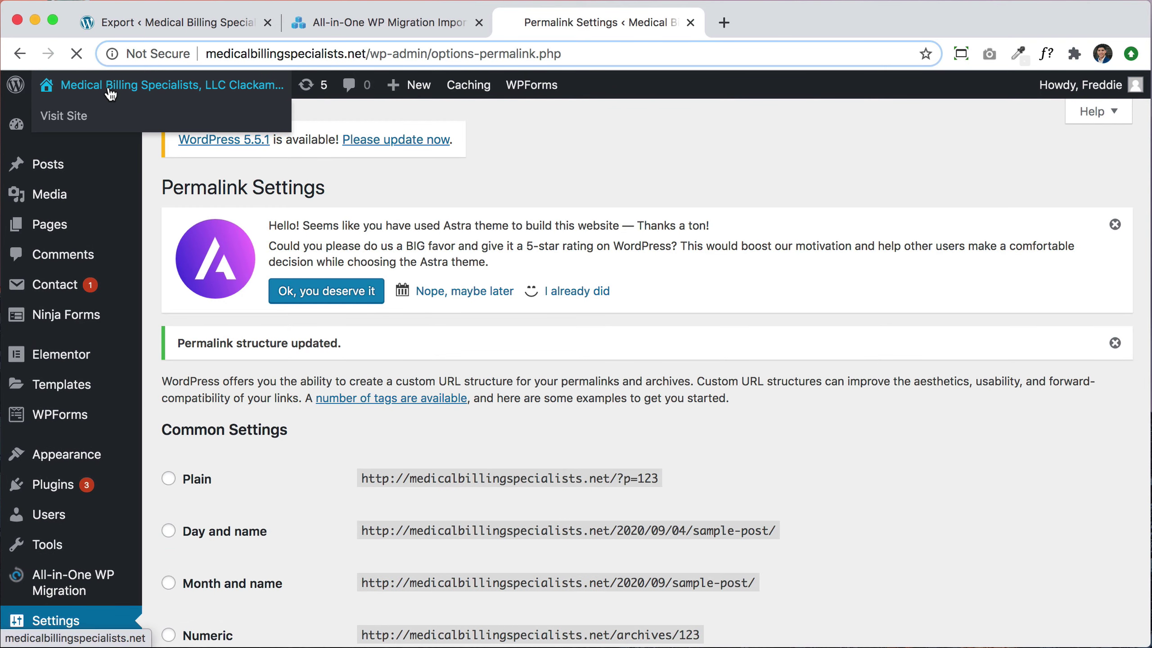
# - Examine the migrated site's front page and About page, and return to the dashboard
pyautogui.click(110, 94)
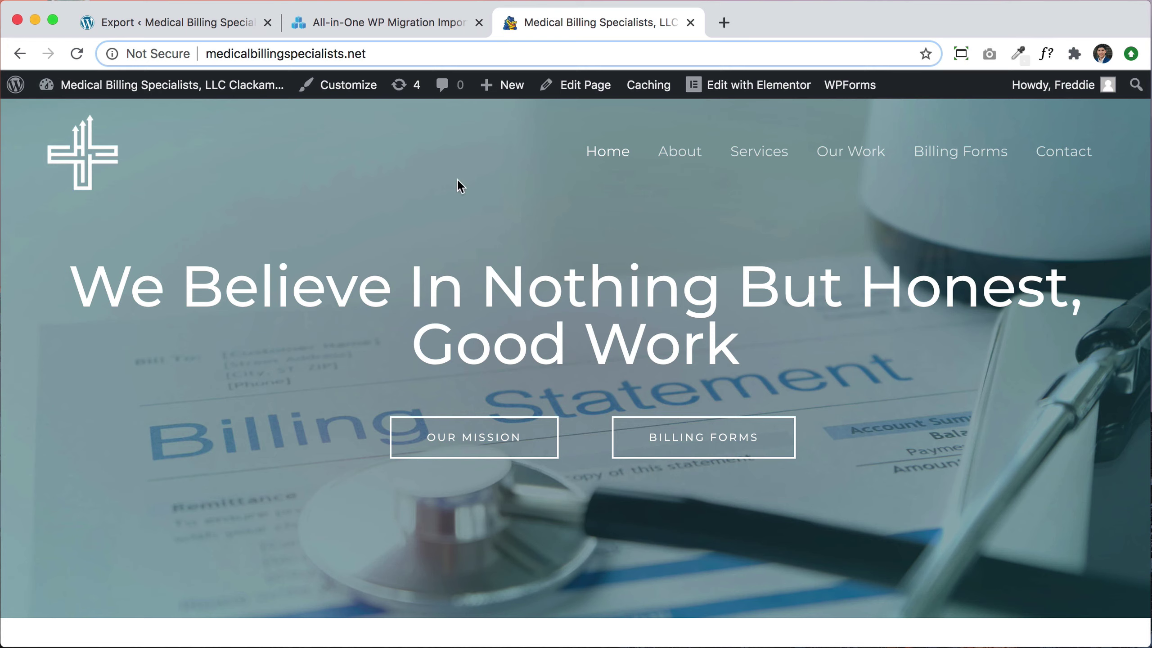
pyautogui.scroll(-10, 987, 374)
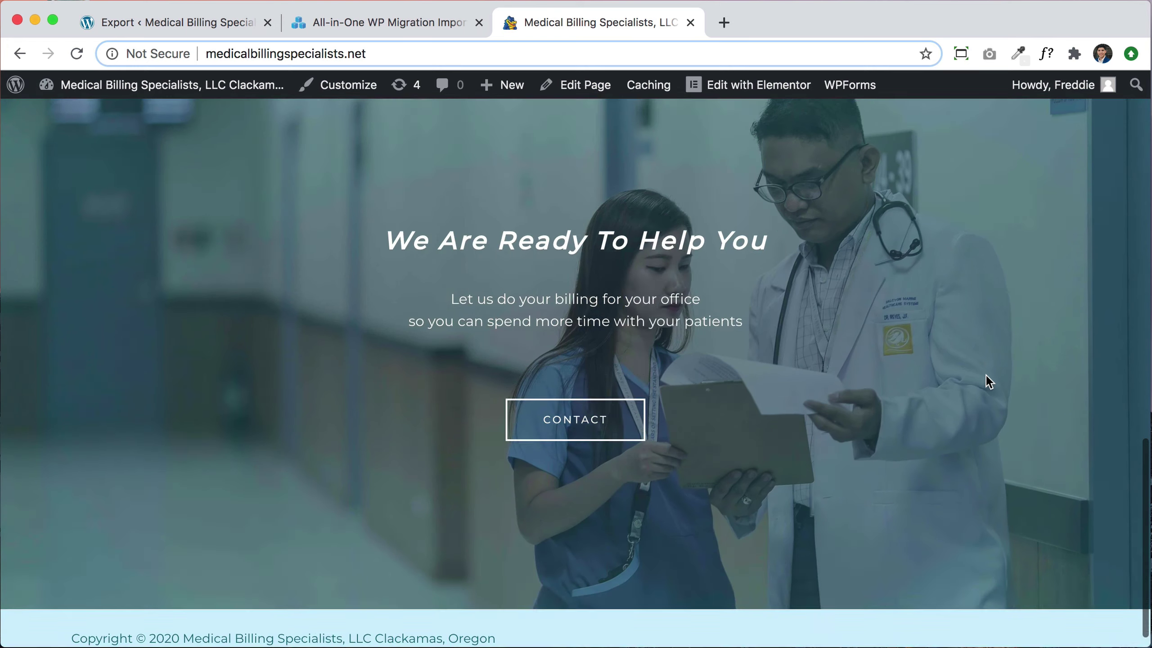
pyautogui.scroll(10, 986, 375)
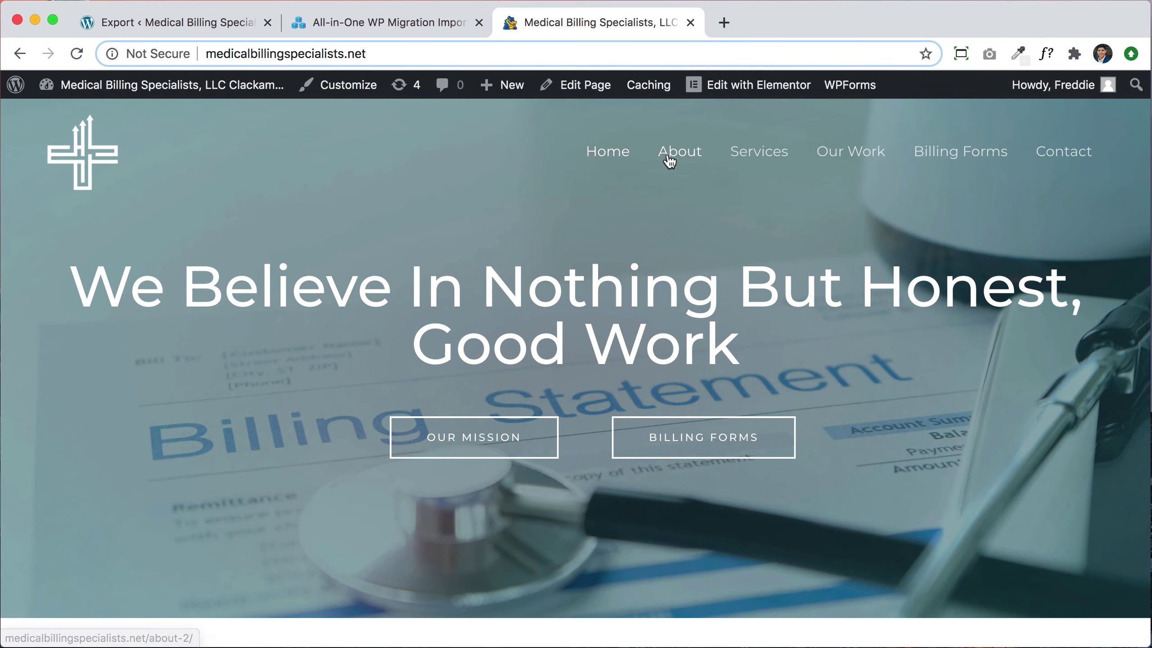
pyautogui.click(669, 159)
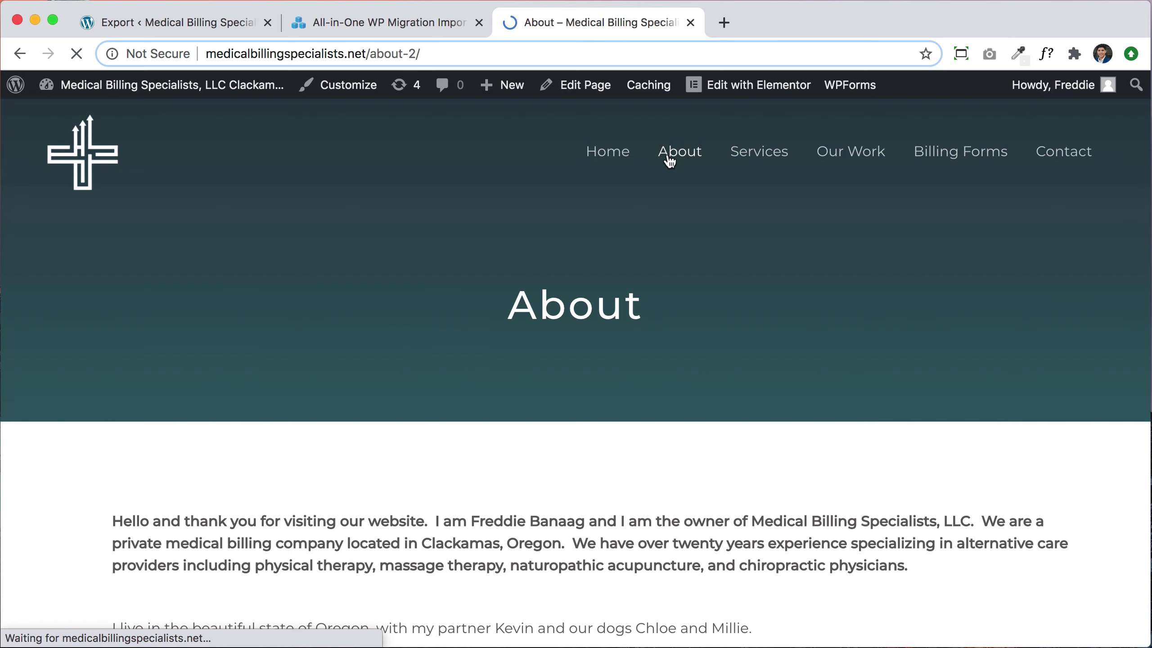
pyautogui.scroll(-5, 895, 511)
pyautogui.scroll(5, 893, 507)
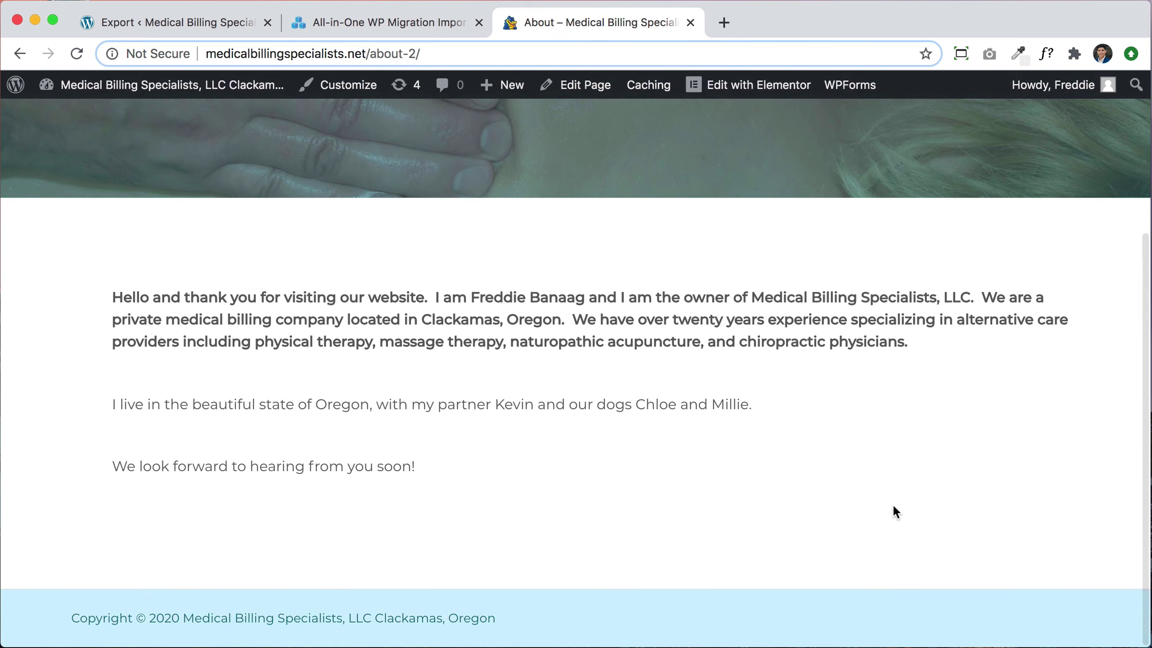
pyautogui.click(172, 94)
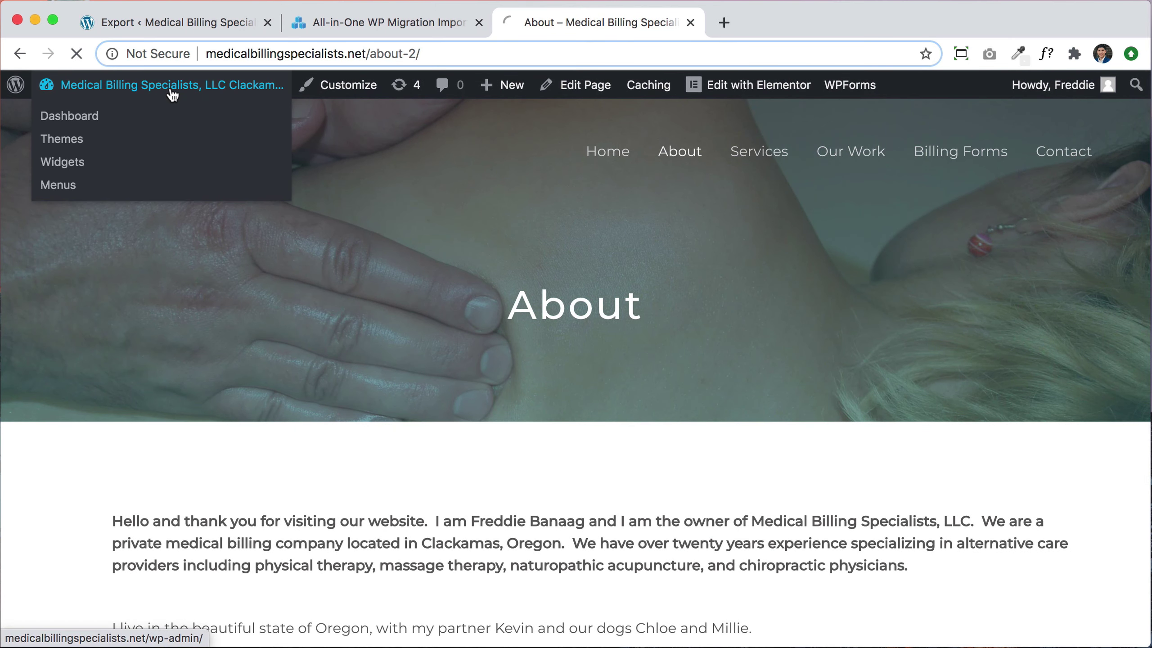